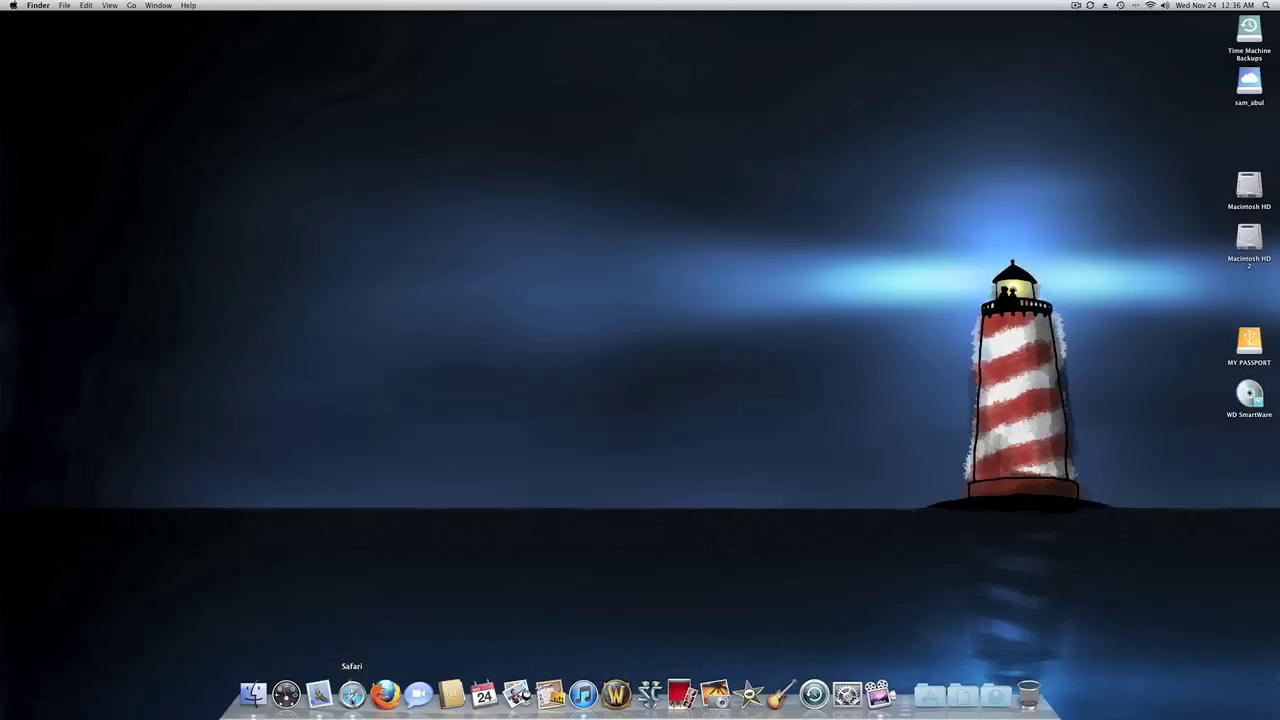
# - Open Safari and go to wow-europe.com
pyautogui.click(352, 693)
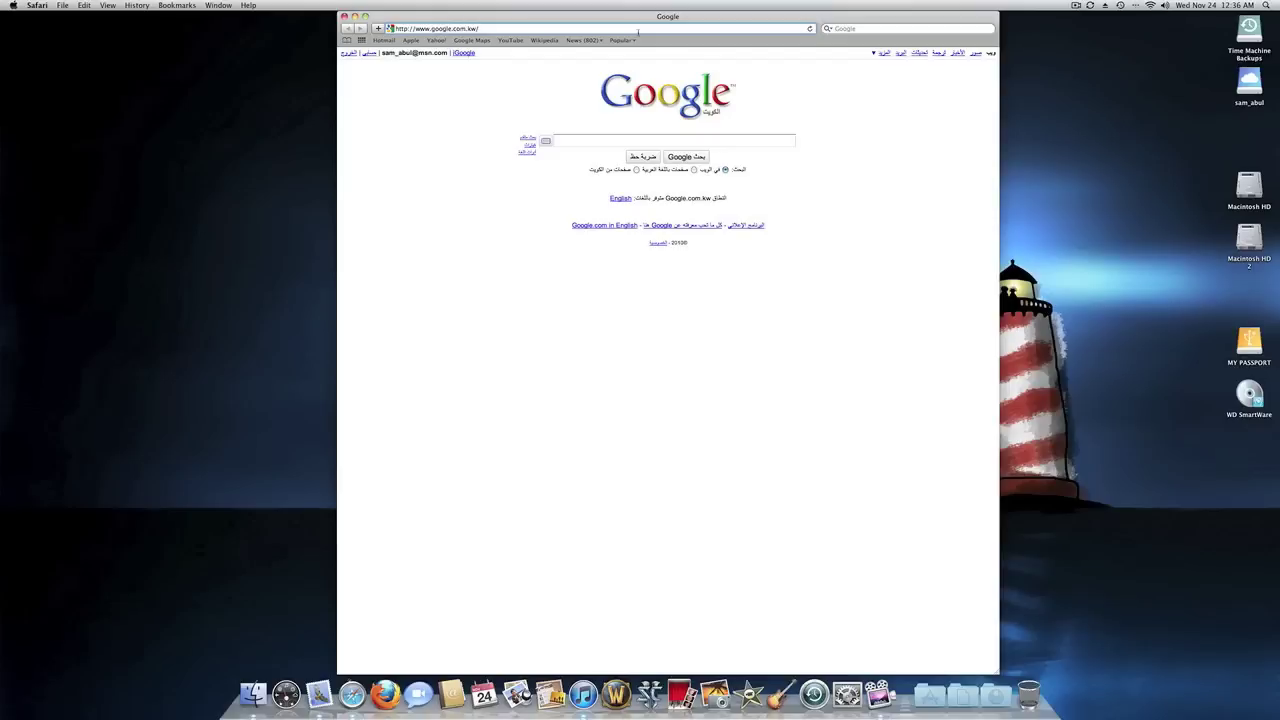
pyautogui.click(638, 32)
pyautogui.write('wow-europe.com/')
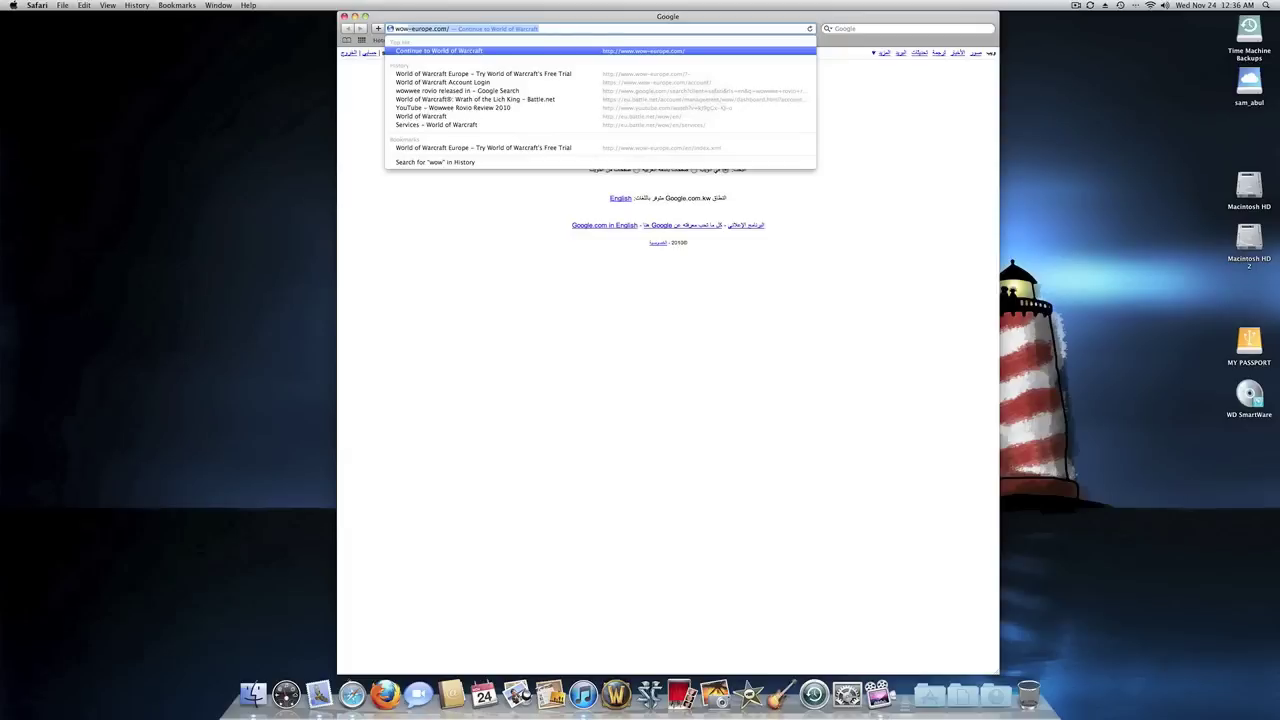
pyautogui.press('Return')
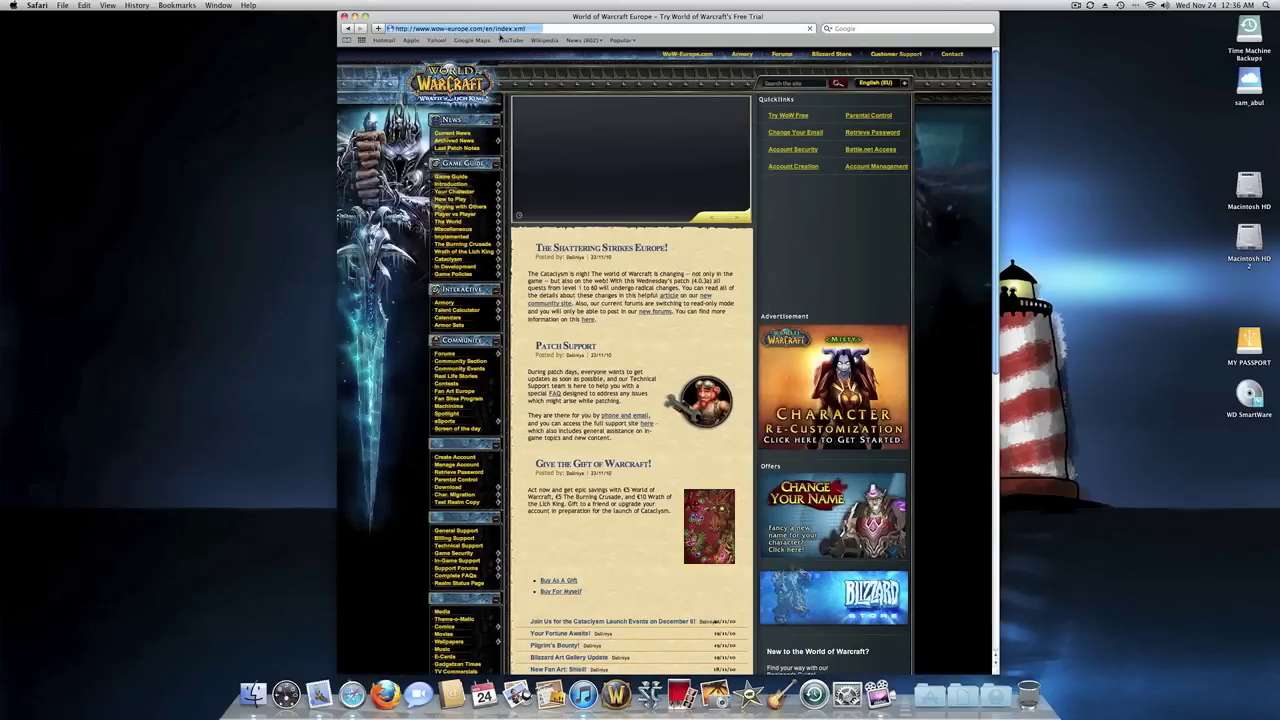
# - Open the Battle.net account management page and download the Mac version of the full World of Warcraft game client
pyautogui.click(856, 167)
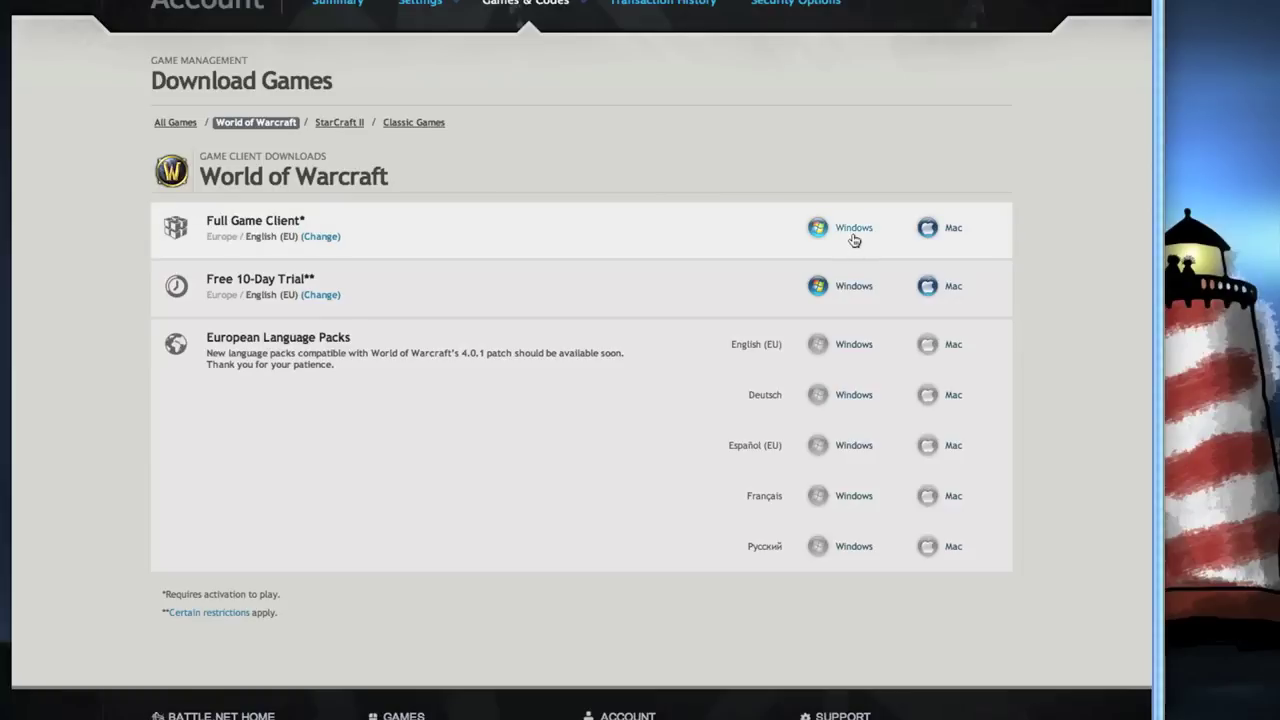
pyautogui.click(953, 230)
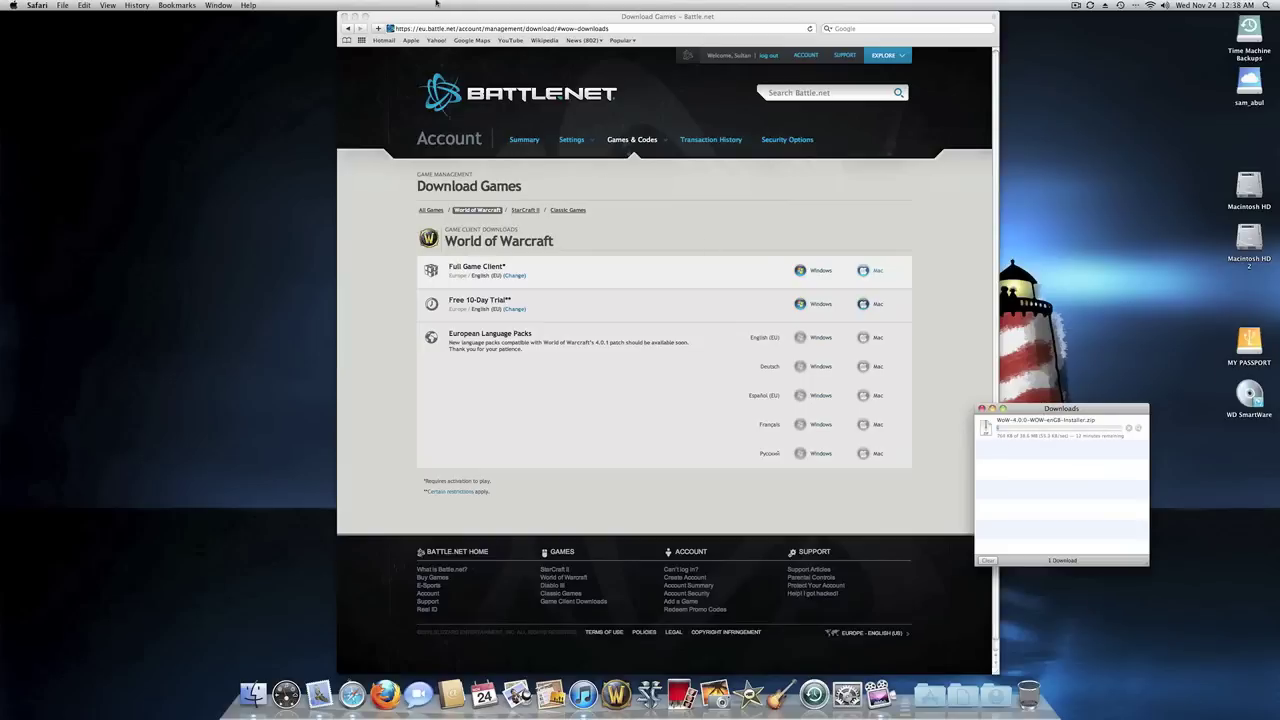
pyautogui.moveTo(440, 14); pyautogui.dragTo(320, 14)
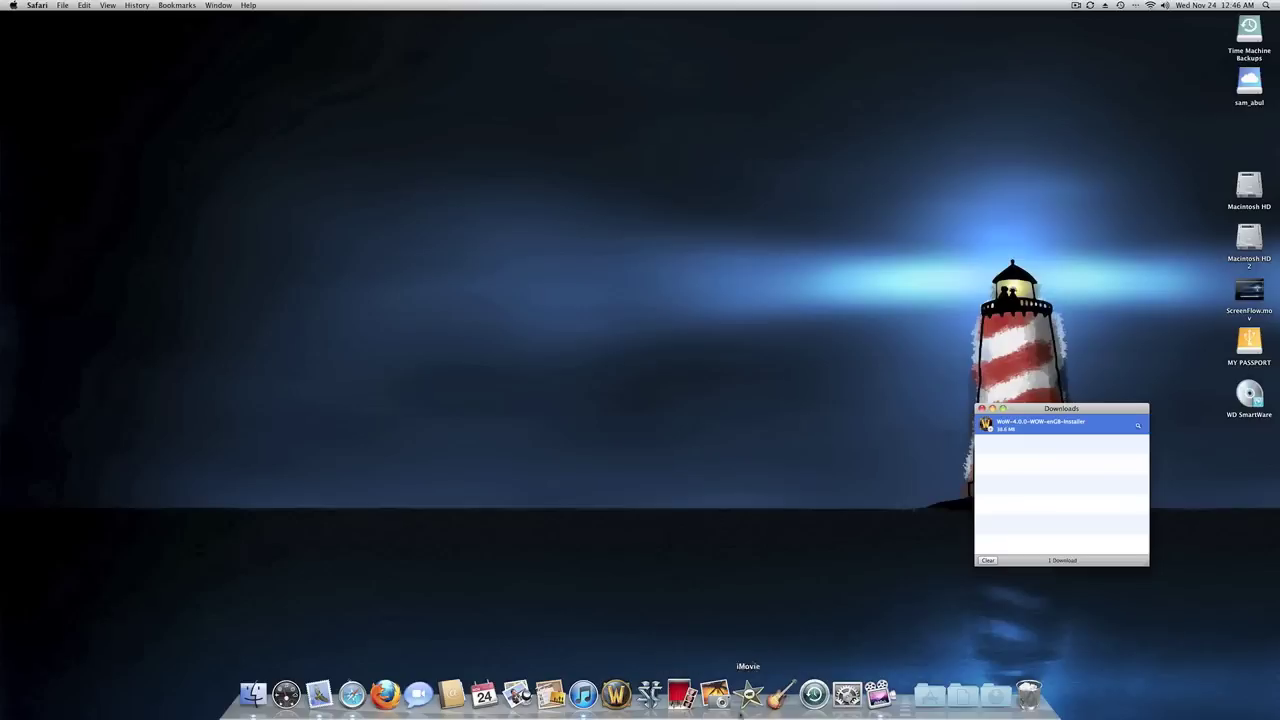
# - Open the World of Warcraft launcher for a look, close it, and move the Downloads window nearer the middle of the desktop
pyautogui.click(616, 694)
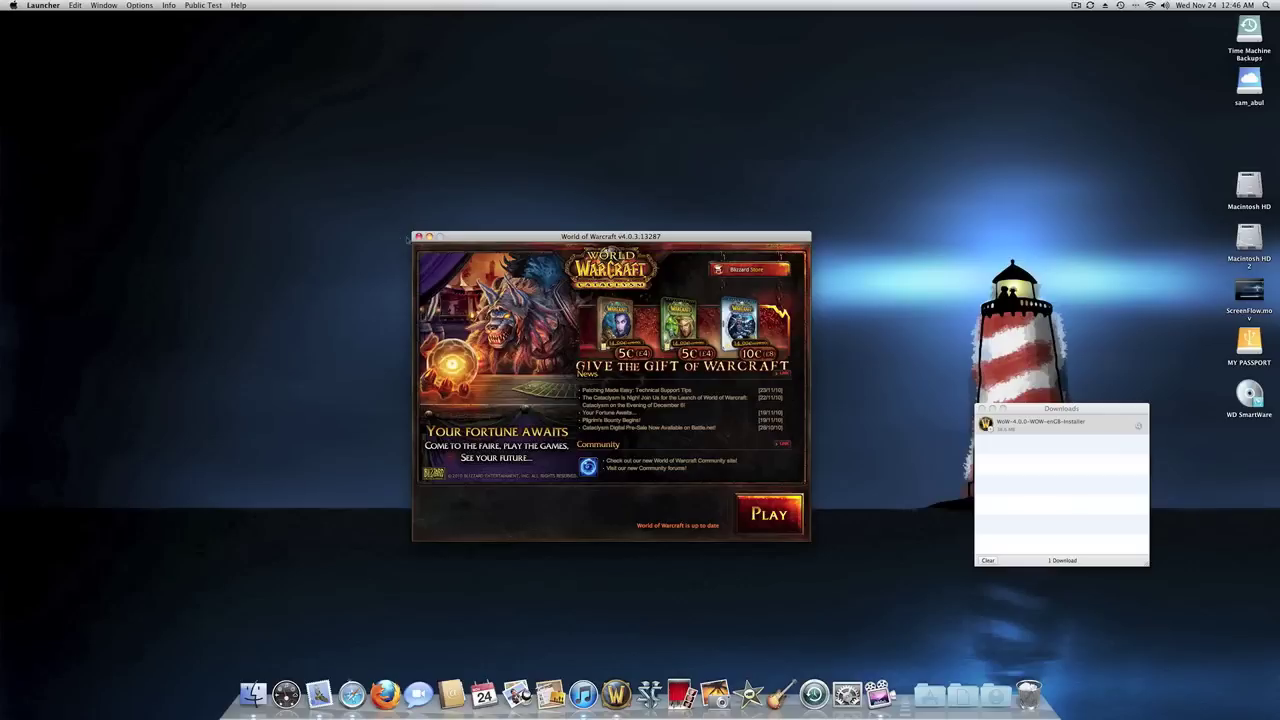
pyautogui.click(419, 236)
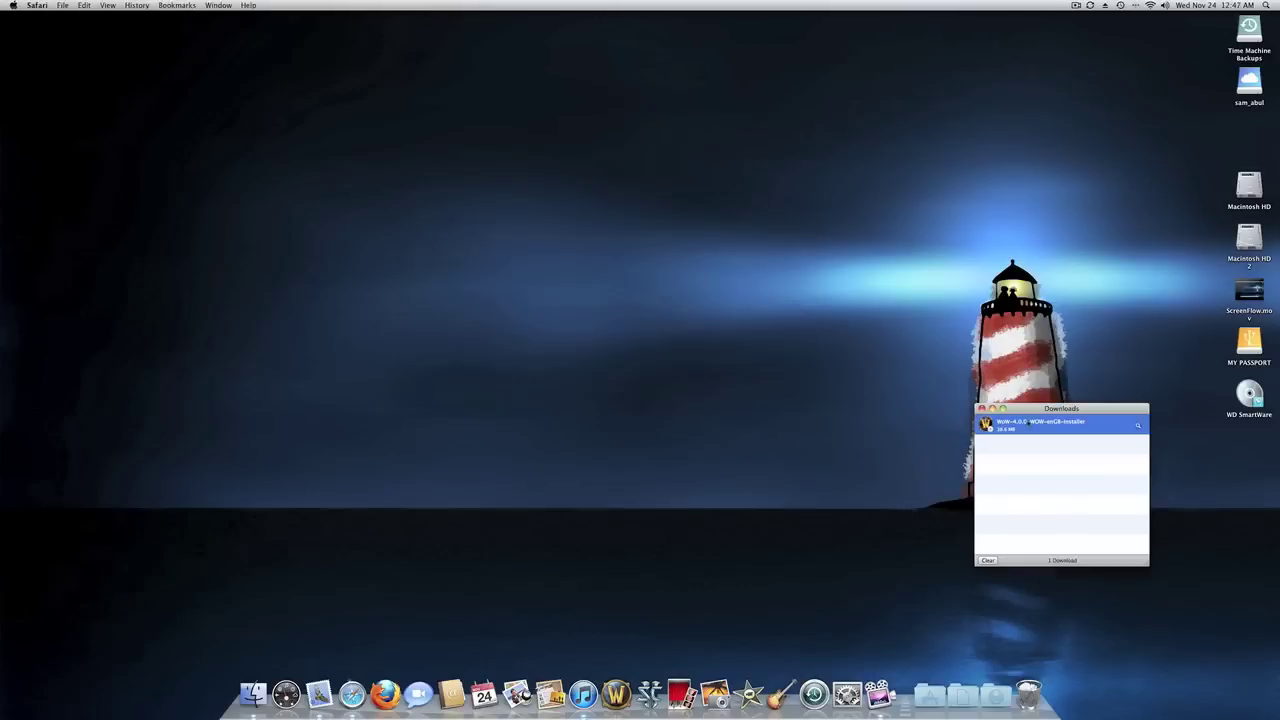
pyautogui.moveTo(1032, 410); pyautogui.dragTo(781, 320)
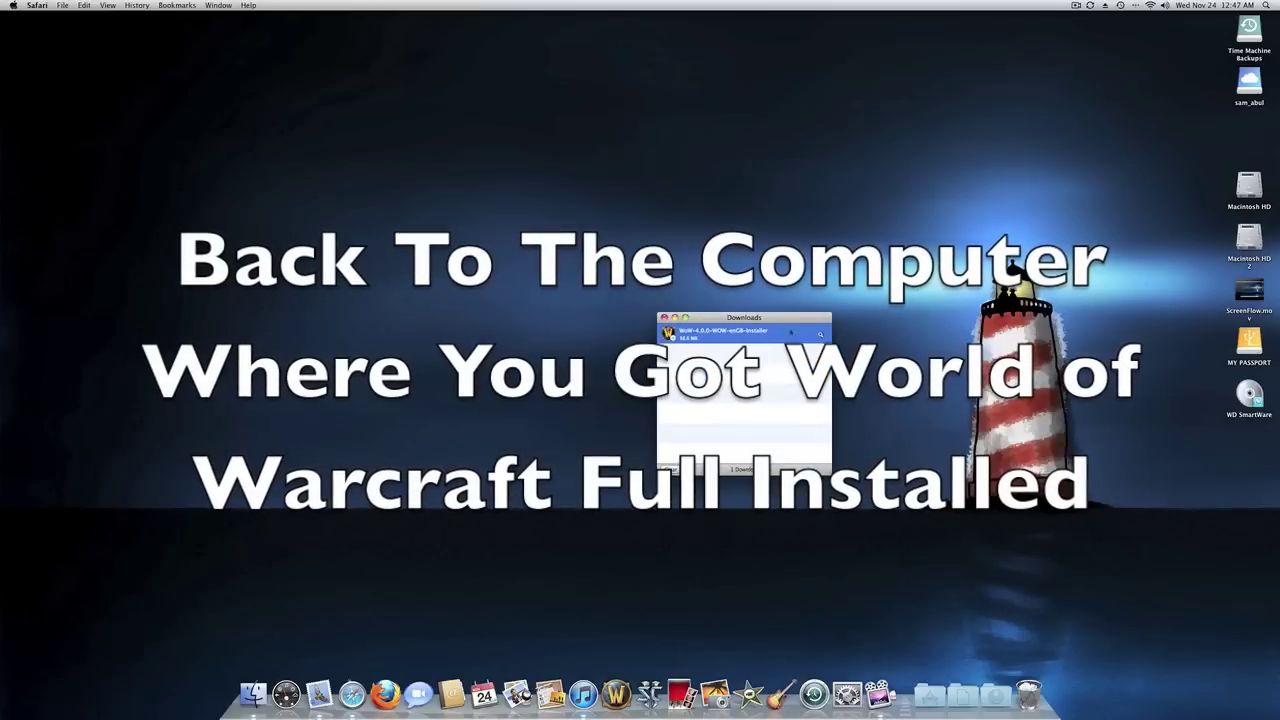
# - Open the Applications folder in Finder and select the installed World of Warcraft folder
pyautogui.click(940, 691)
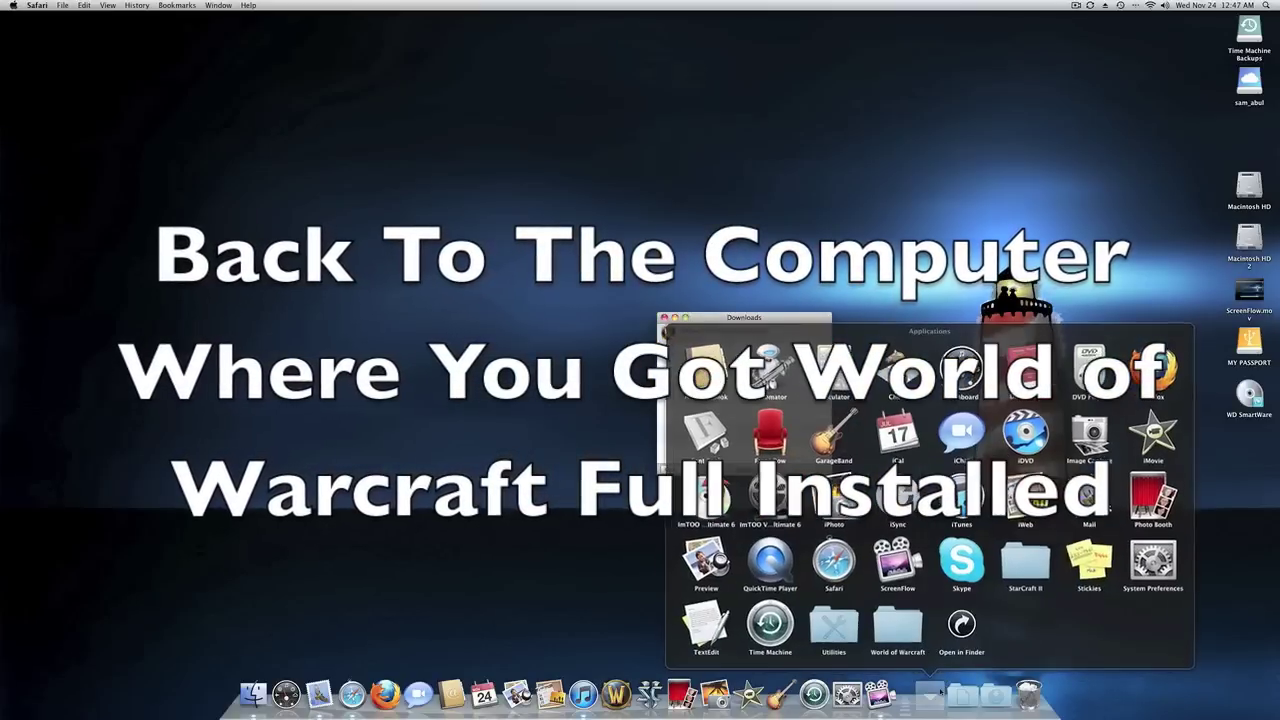
pyautogui.click(940, 691)
pyautogui.click(940, 691)
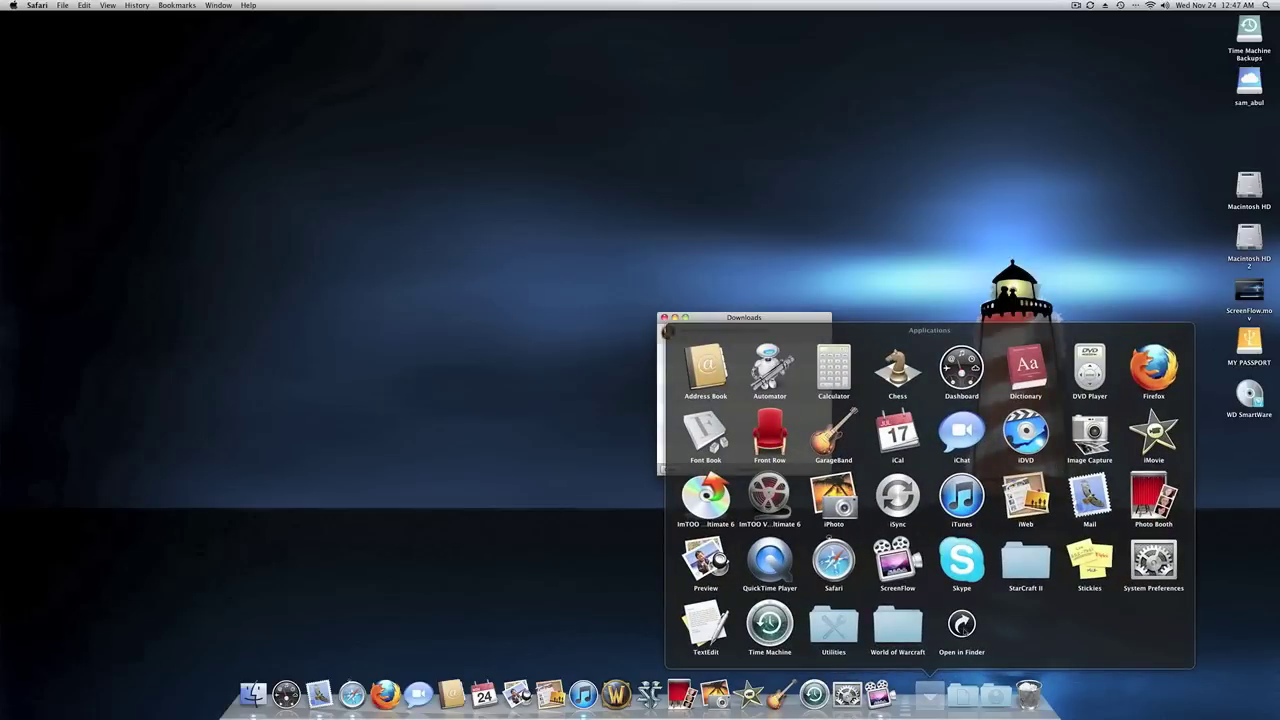
pyautogui.click(930, 692)
pyautogui.click(930, 692)
pyautogui.click(961, 625)
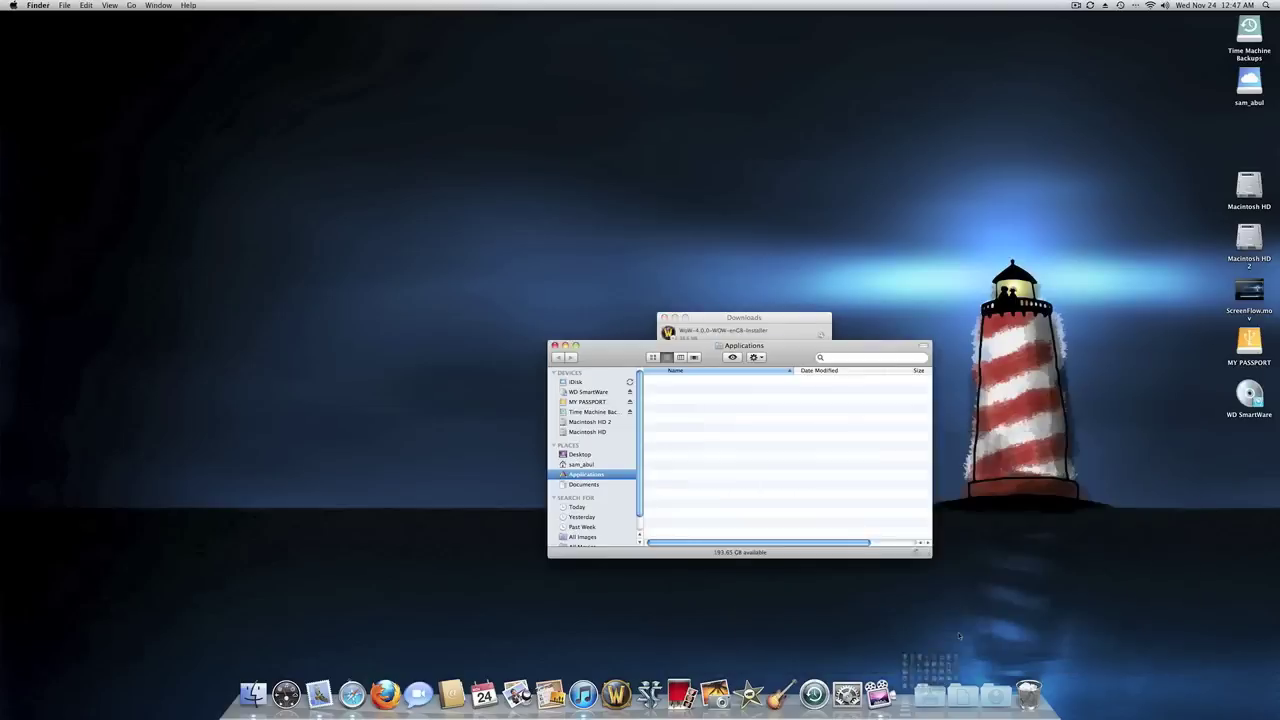
pyautogui.scroll(-1, 735, 395)
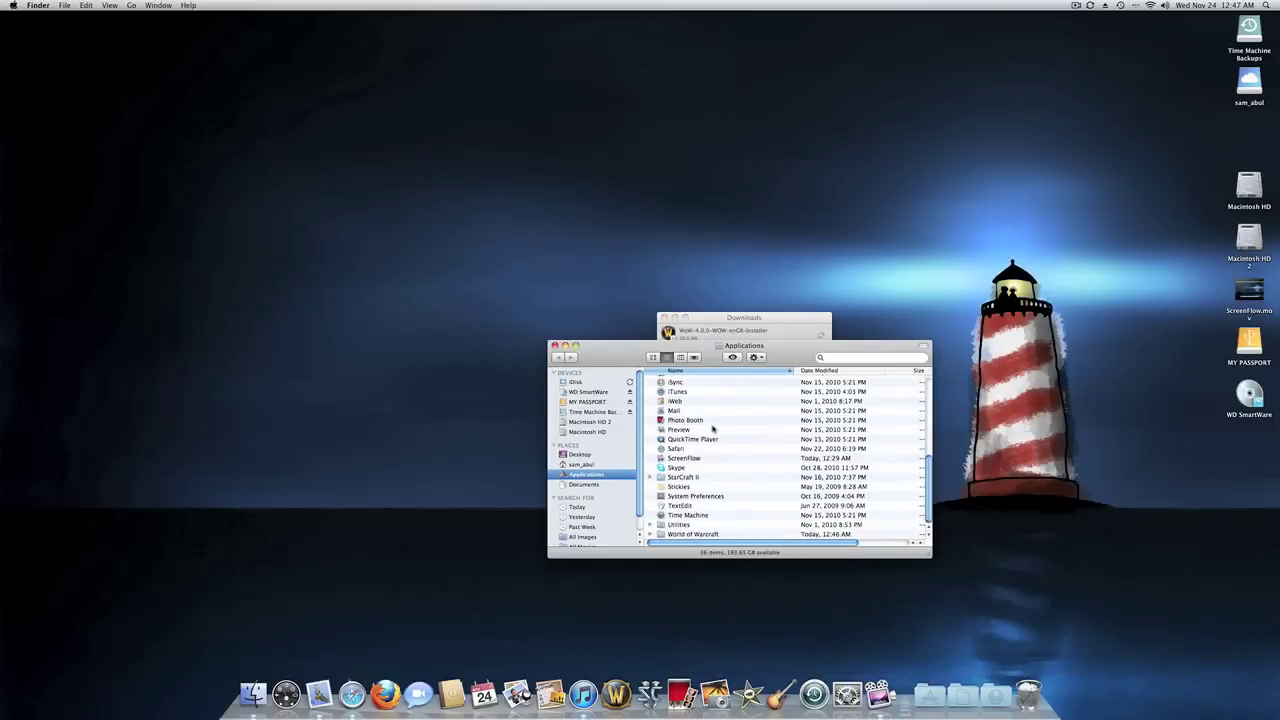
pyautogui.click(708, 535)
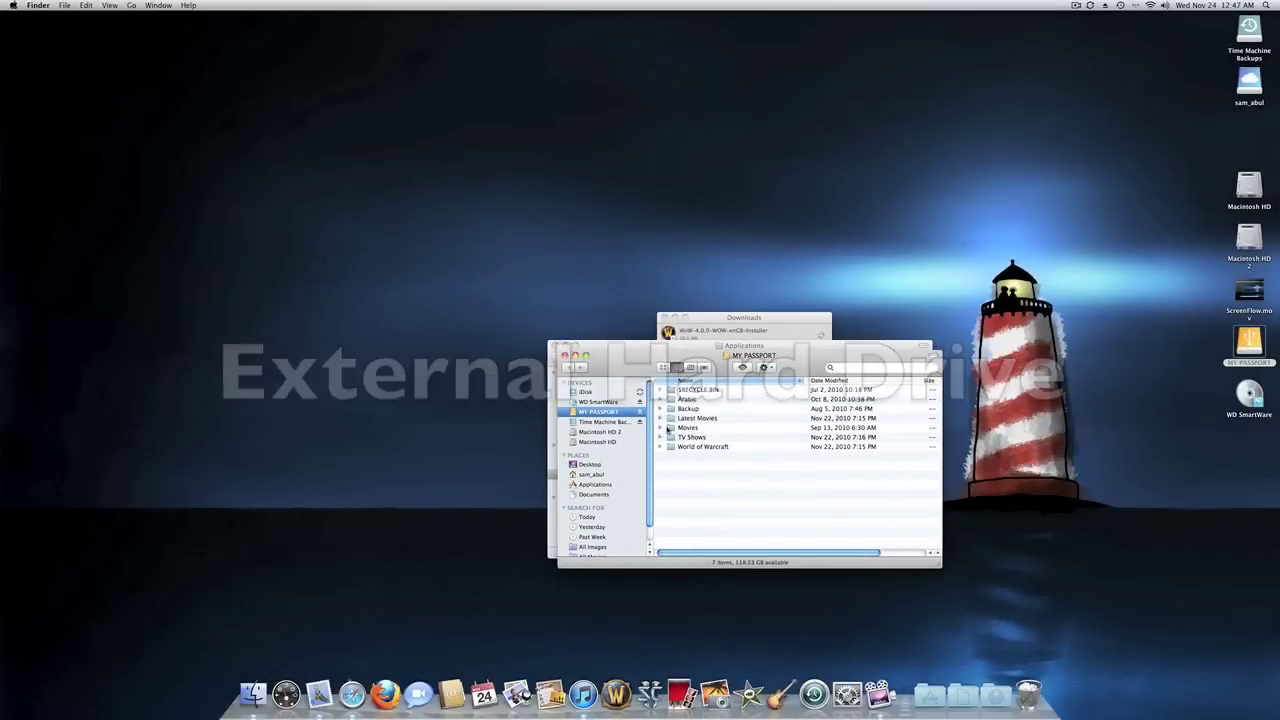
# - Close the MY PASSPORT drive window and place the Downloads window beside the Applications window
pyautogui.click(568, 357)
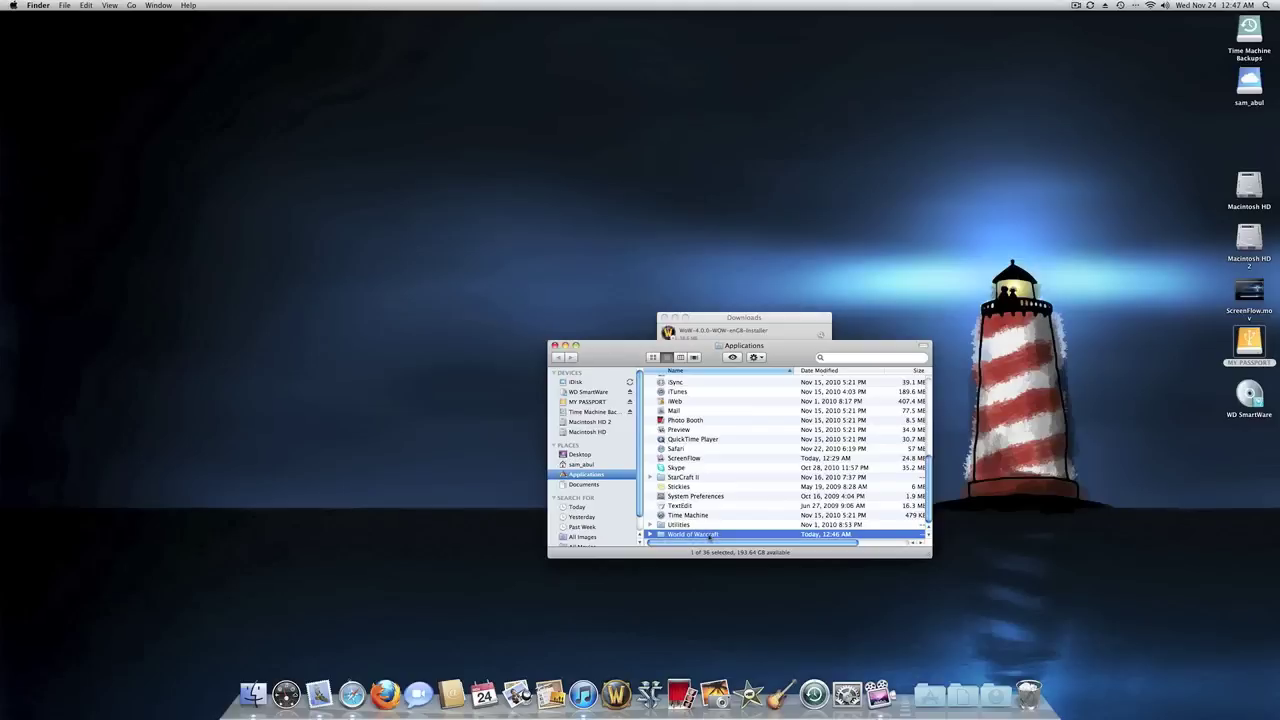
pyautogui.click(718, 330)
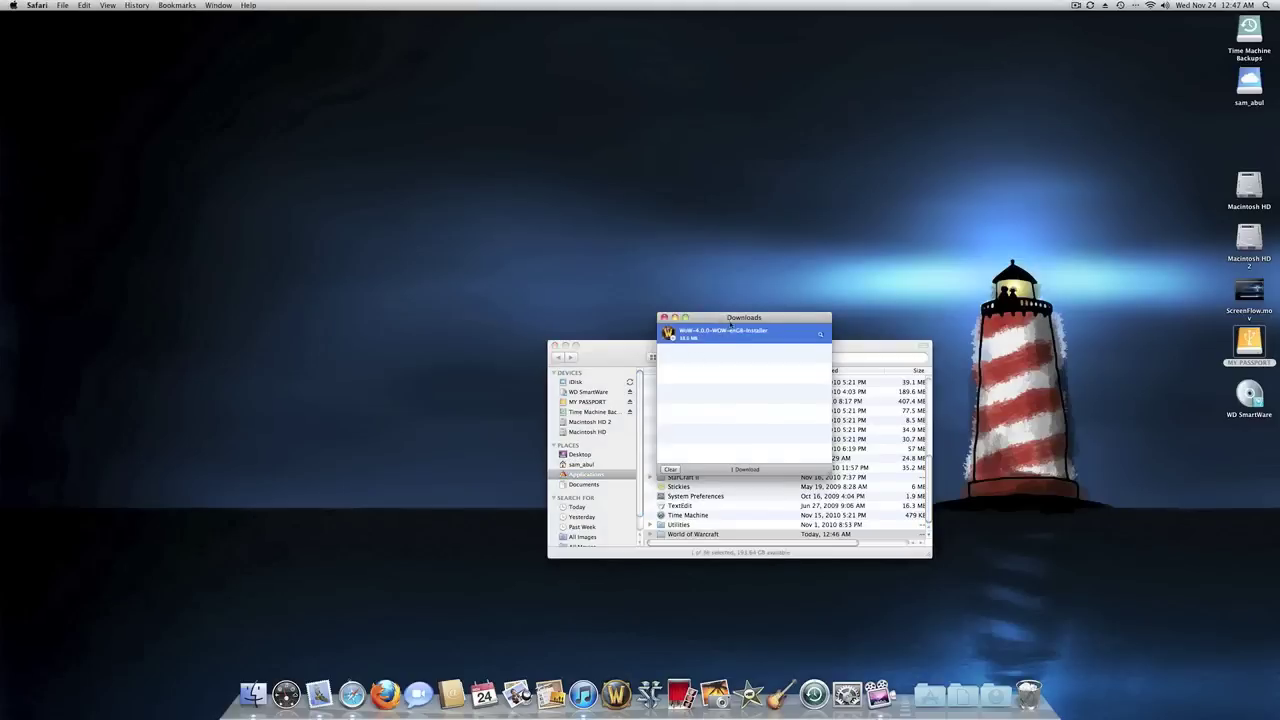
pyautogui.moveTo(731, 319); pyautogui.dragTo(434, 331)
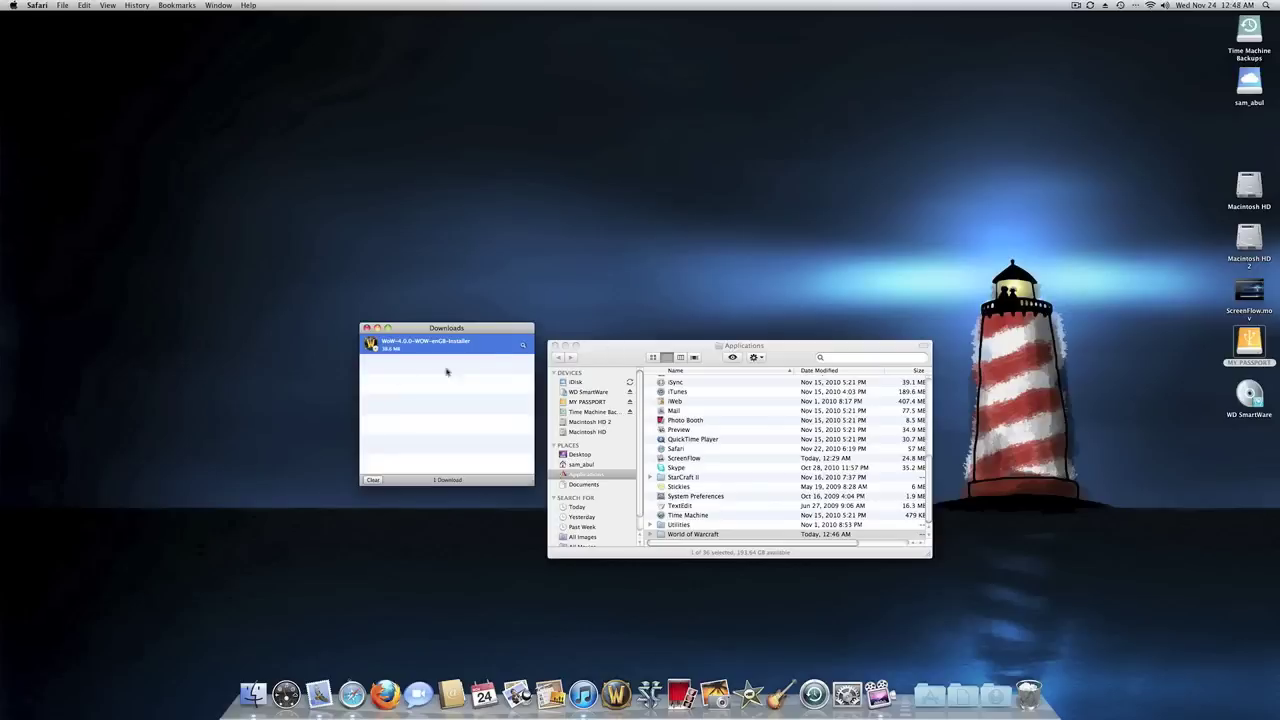
# - View the contents of the MY PASSPORT external drive, and close both the drive and Applications windows
pyautogui.click(609, 360)
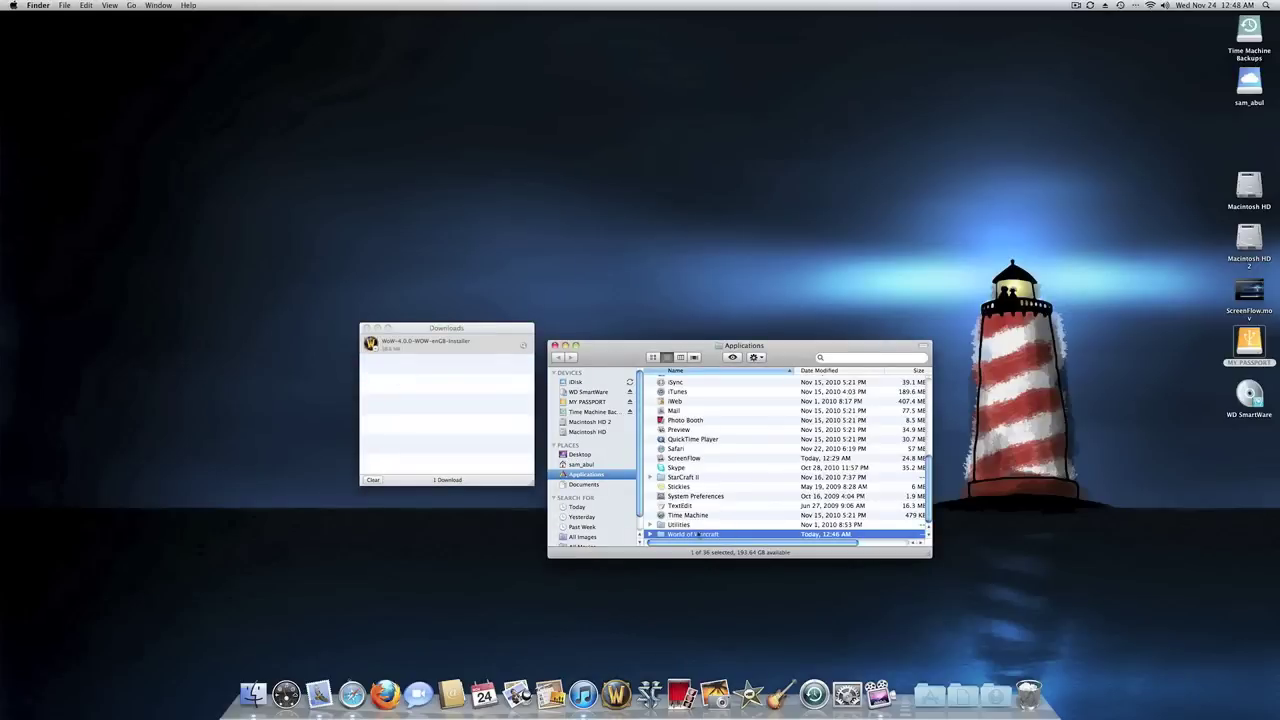
pyautogui.moveTo(798, 357); pyautogui.dragTo(804, 327)
pyautogui.click(1258, 352)
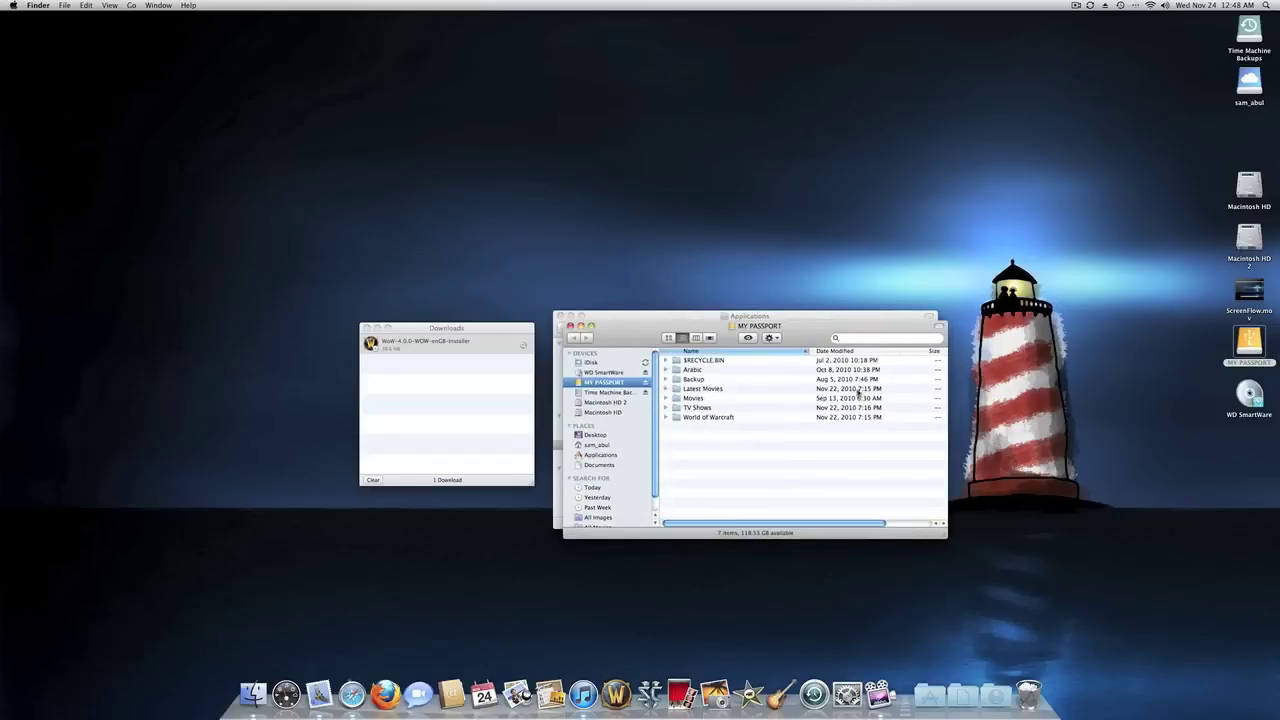
pyautogui.click(570, 327)
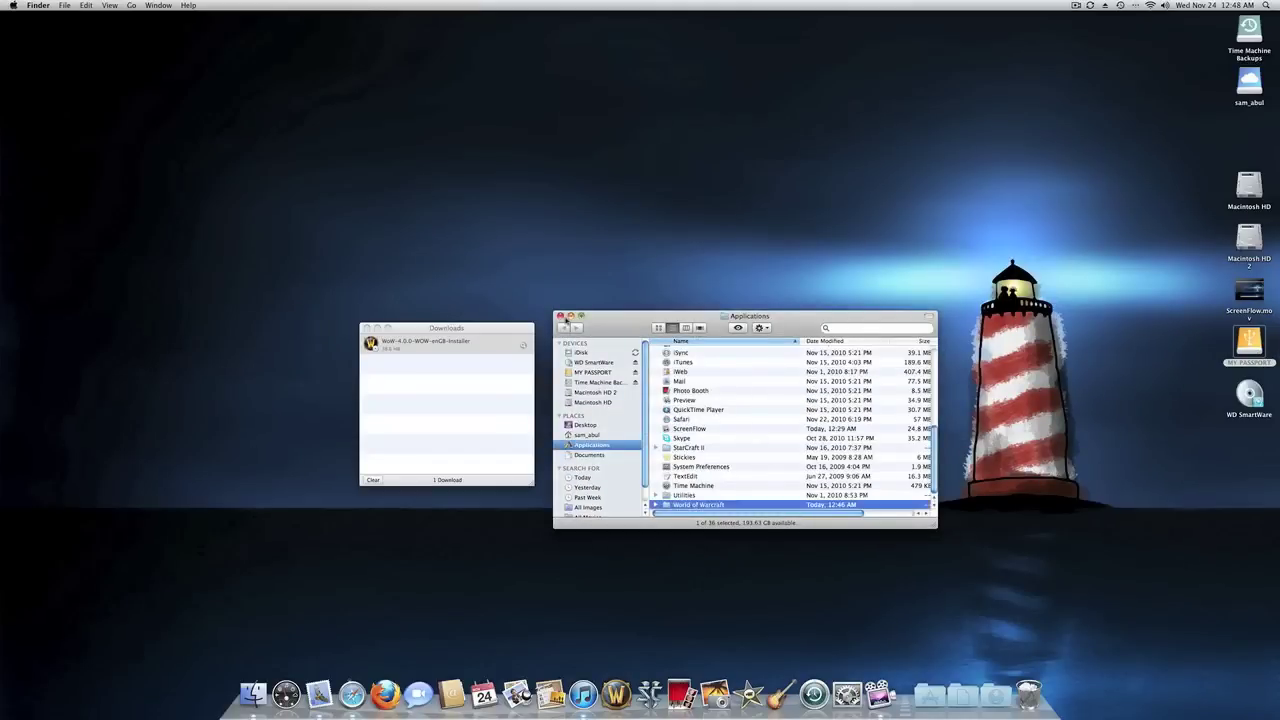
pyautogui.click(561, 317)
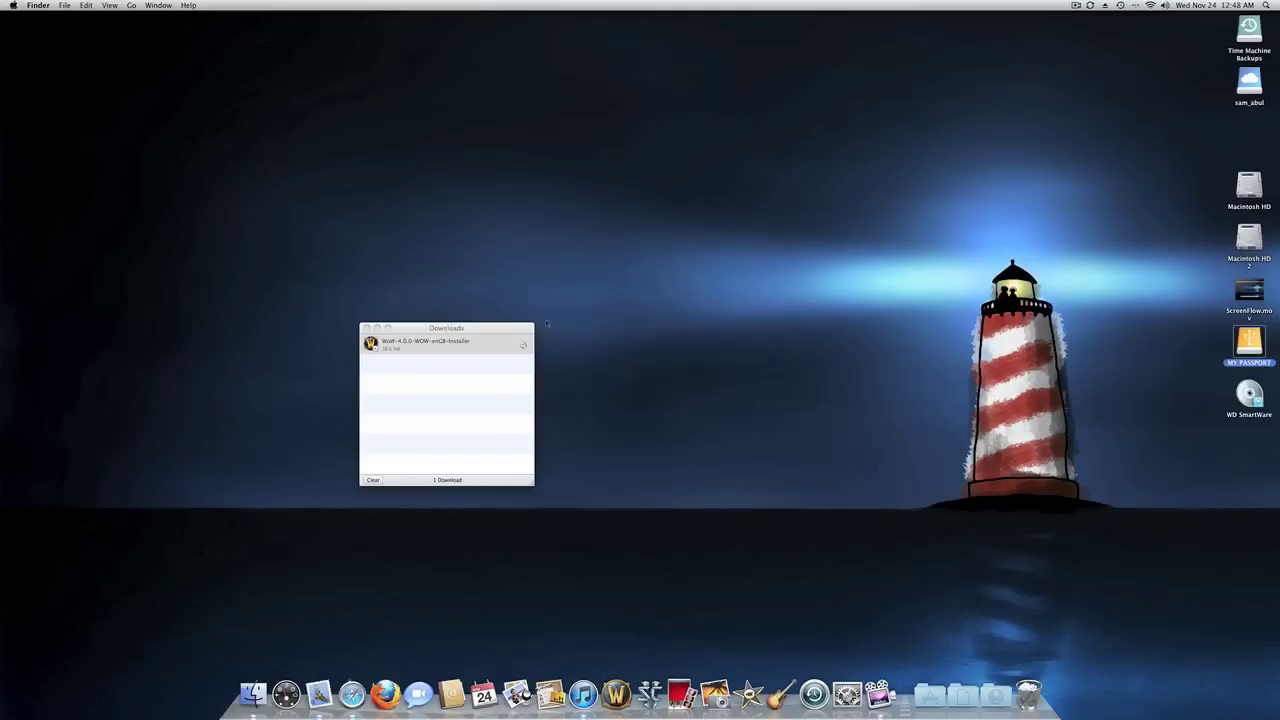
# - Close the Downloads window and deselect the external drive on the desktop
pyautogui.click(454, 334)
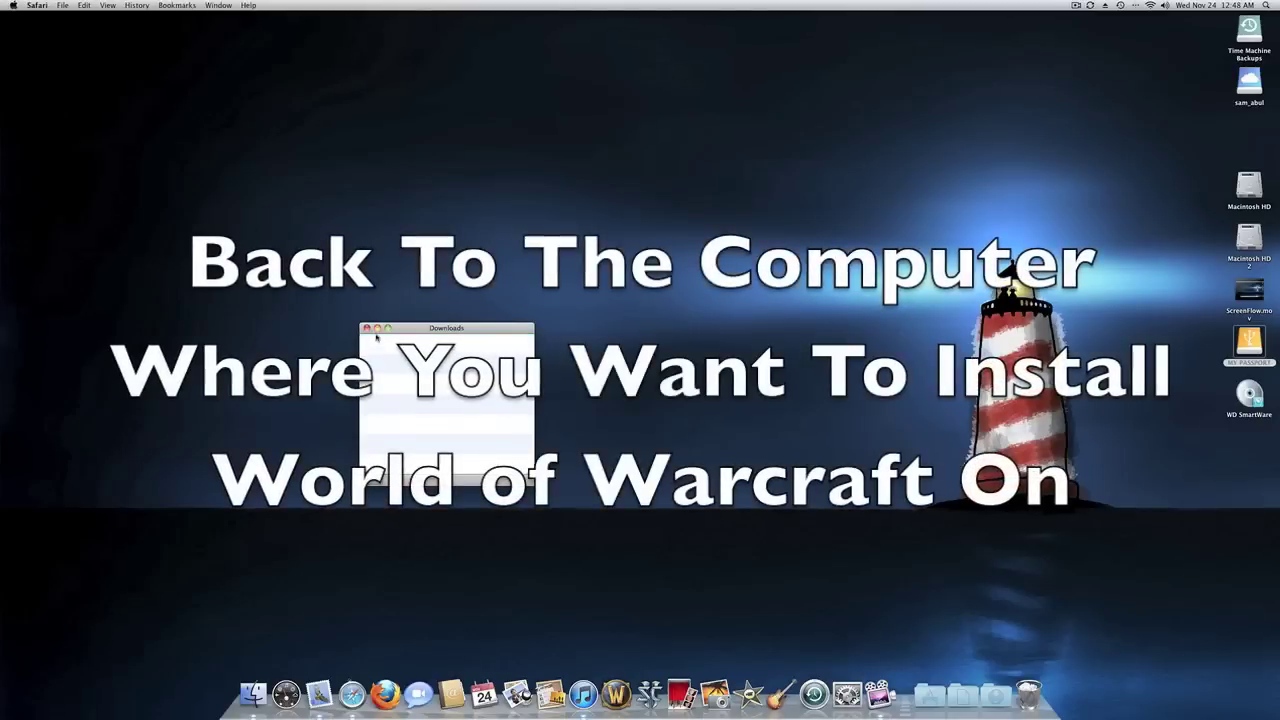
pyautogui.click(366, 328)
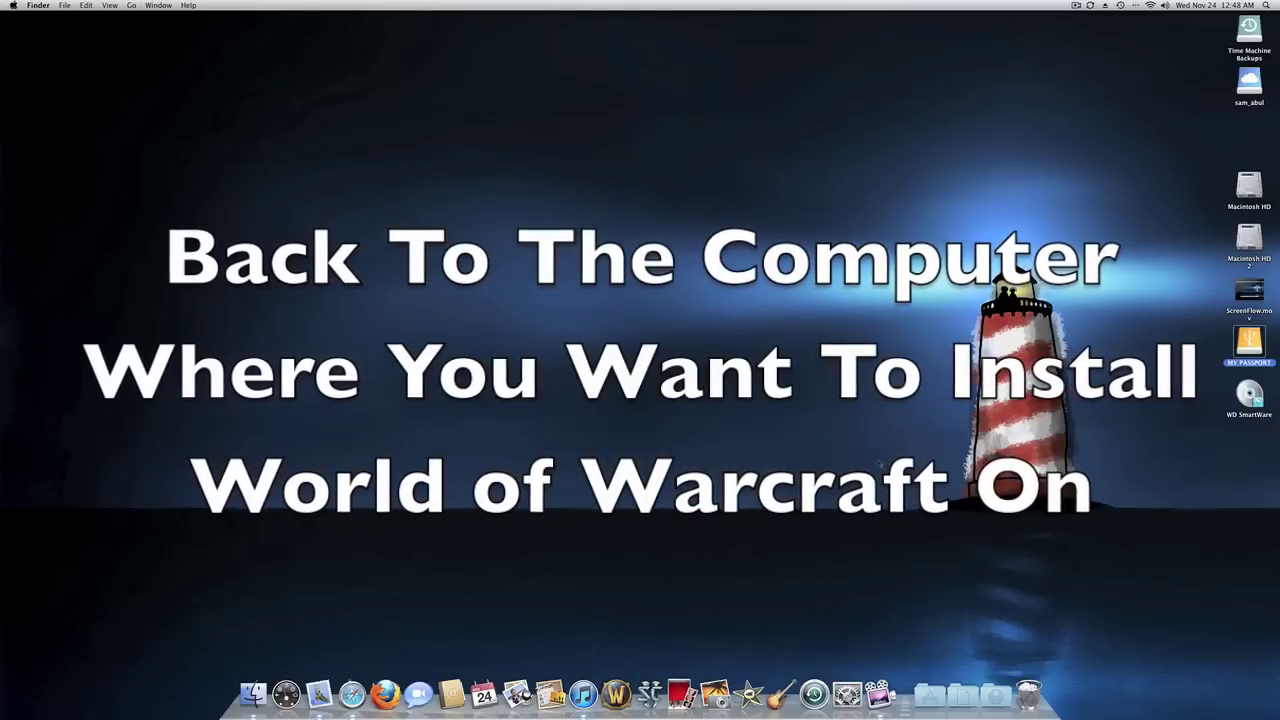
pyautogui.click(1025, 431)
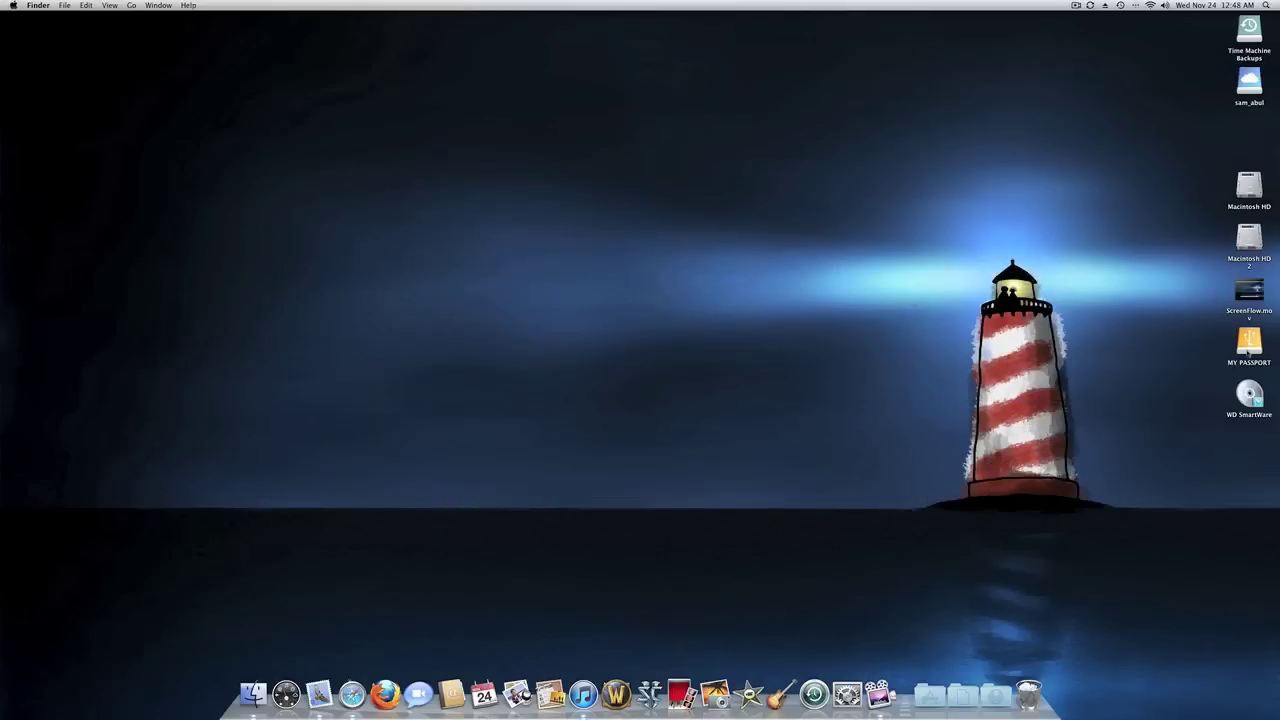
# - Copy the World of Warcraft folder from the MY PASSPORT drive and select the folder of the same name in Applications
pyautogui.doubleClick(1250, 340)
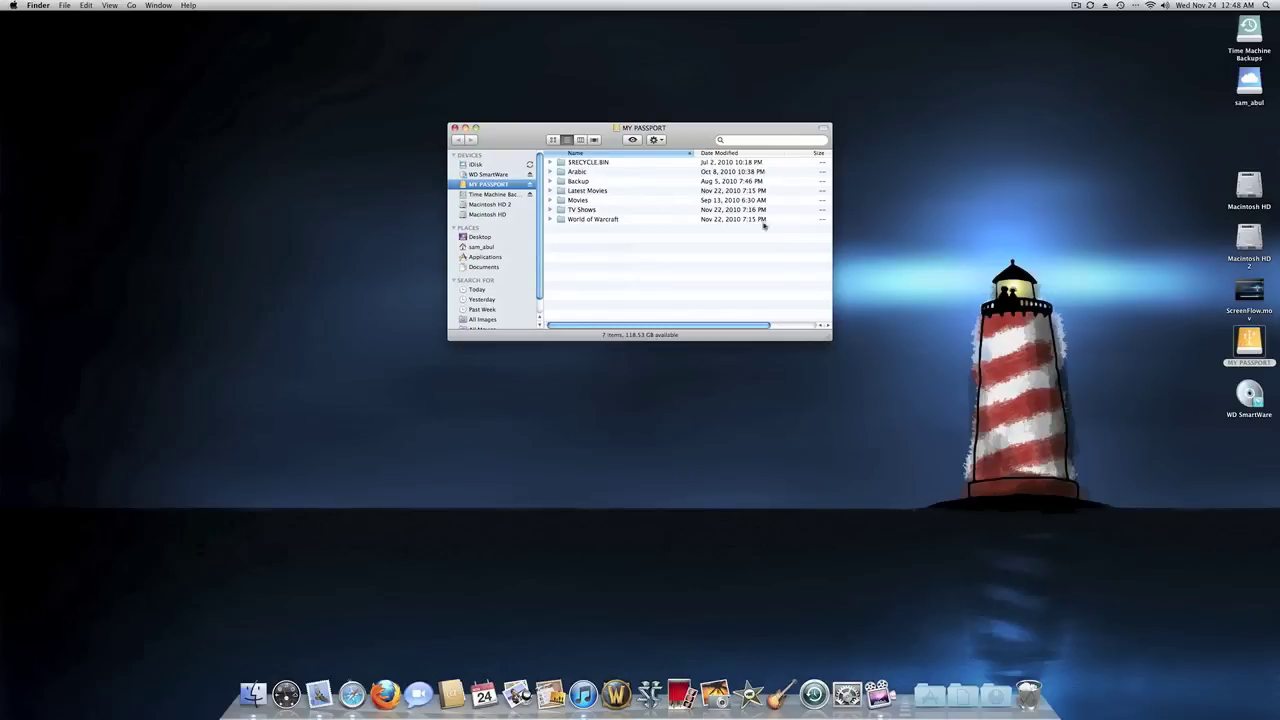
pyautogui.click(632, 220)
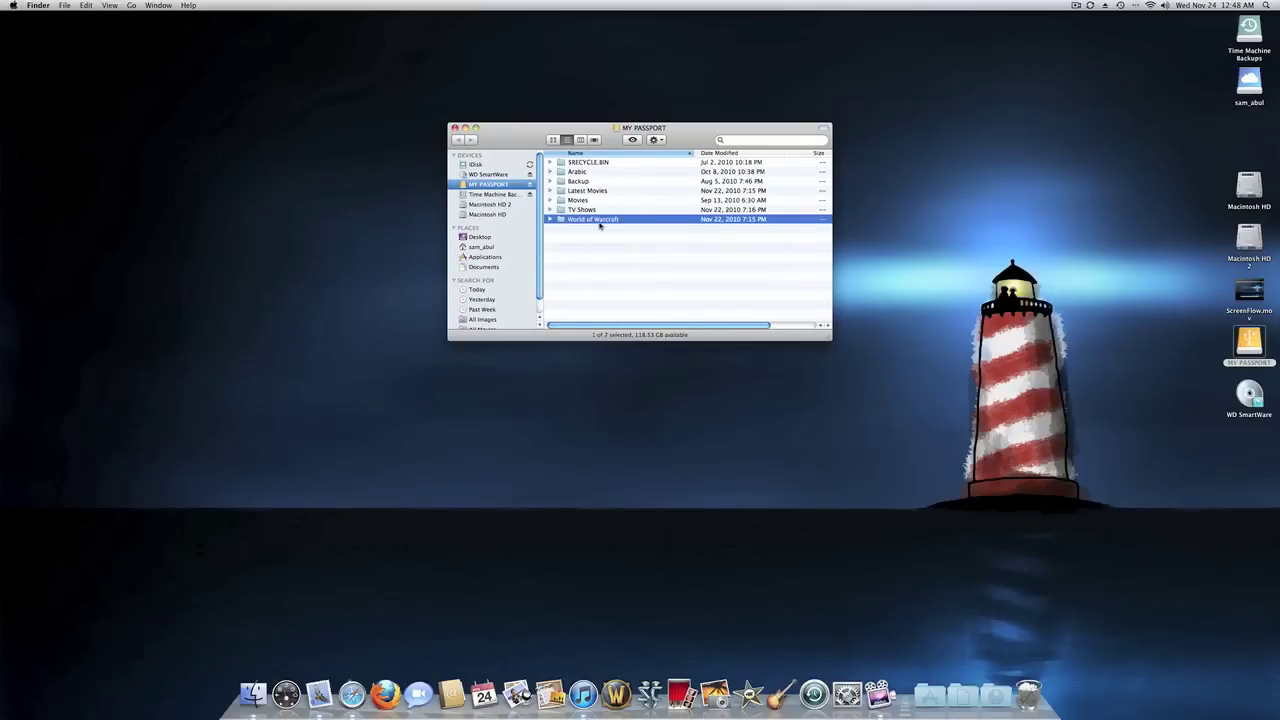
pyautogui.press('super+c')
pyautogui.click(930, 695)
pyautogui.click(966, 620)
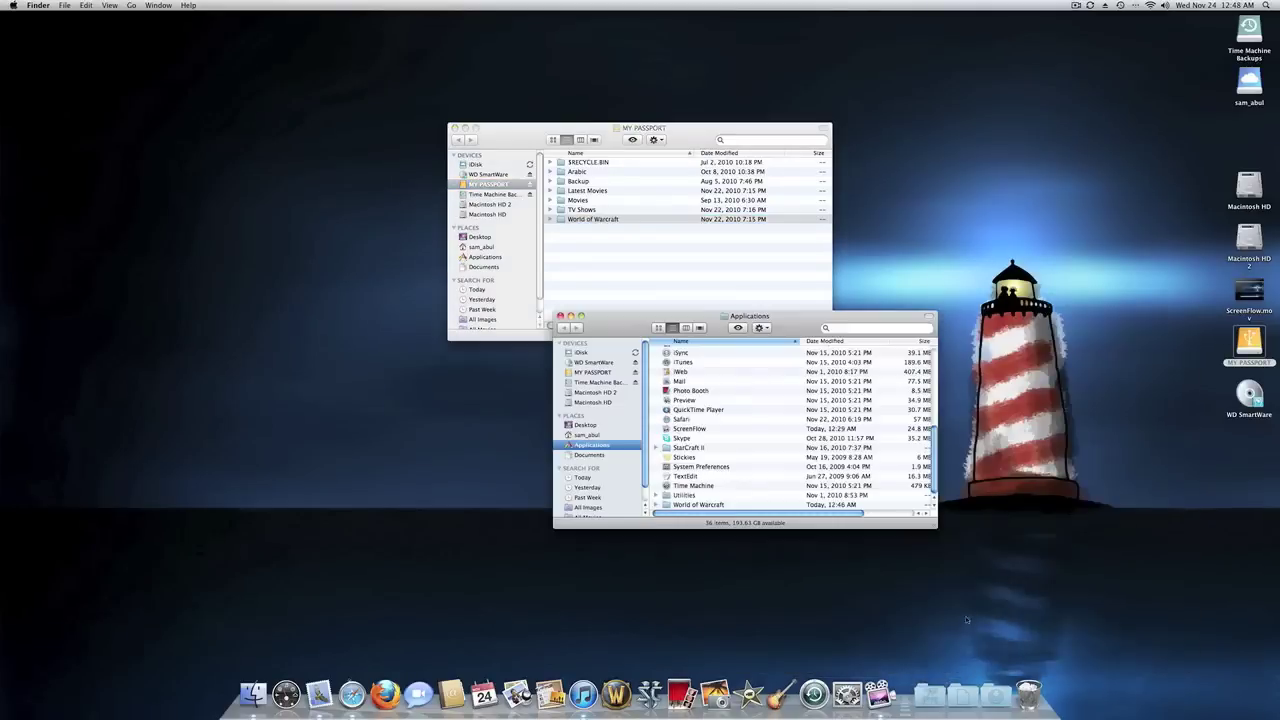
pyautogui.click(710, 506)
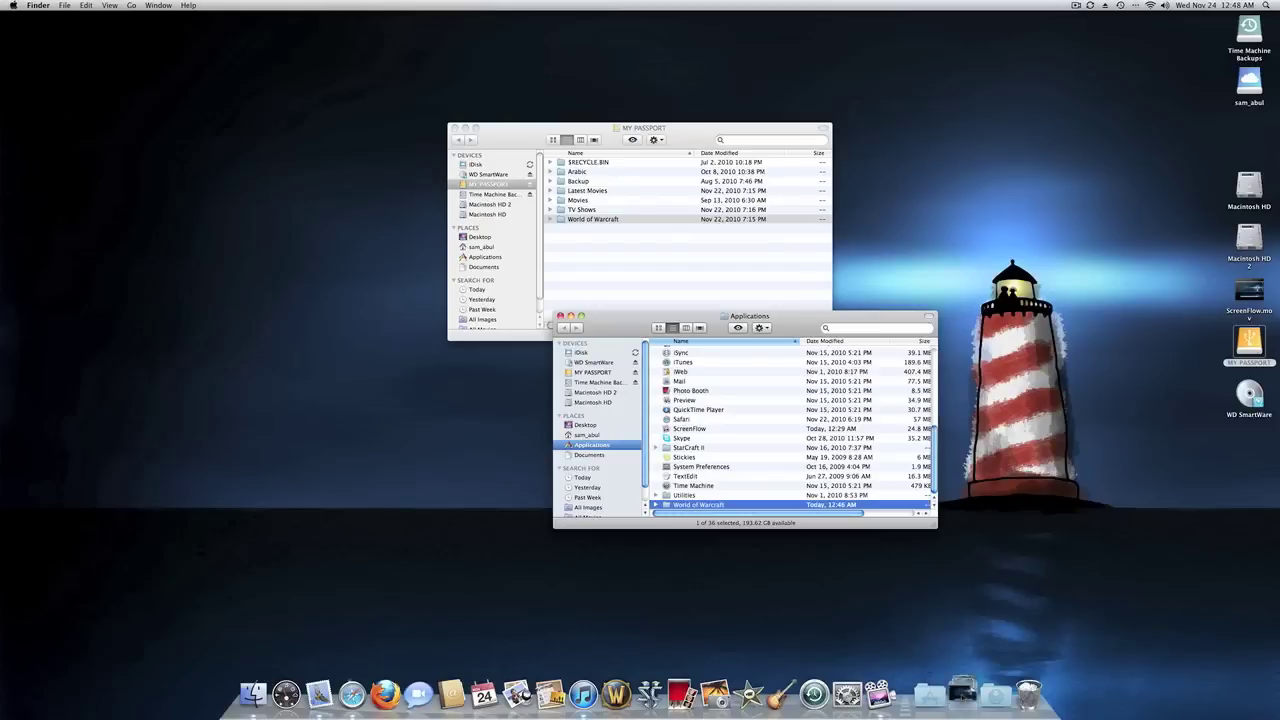
# - Locate the WoW-4.0.0-WOW-enGB-Installer in the downloads folder
pyautogui.click(962, 694)
pyautogui.click(996, 694)
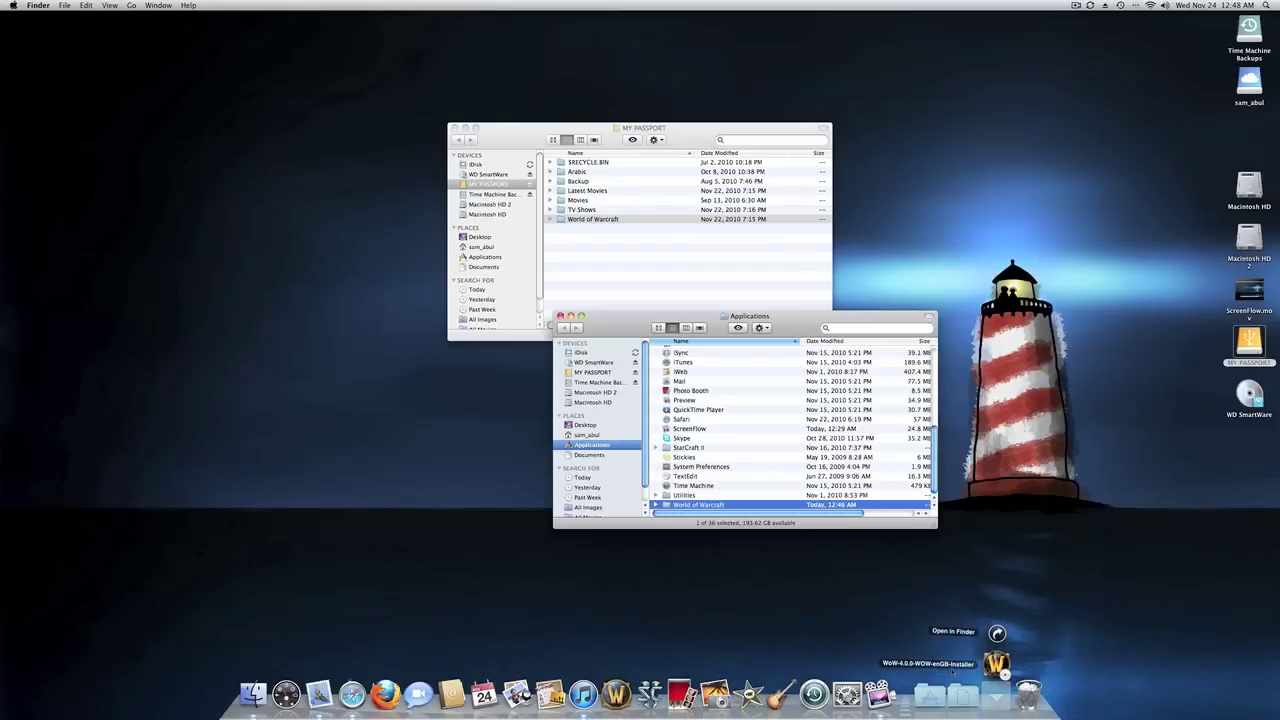
pyautogui.click(996, 694)
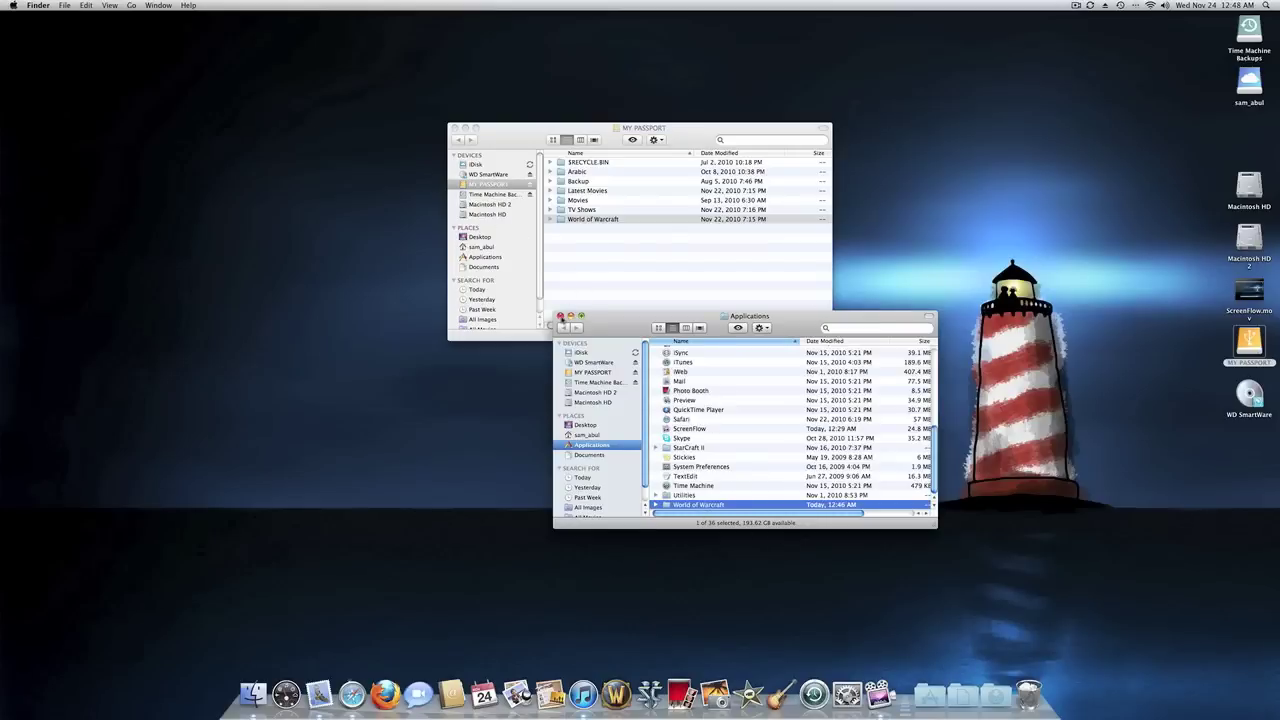
# - Close the Applications and MY PASSPORT Finder windows
pyautogui.click(560, 316)
pyautogui.click(617, 276)
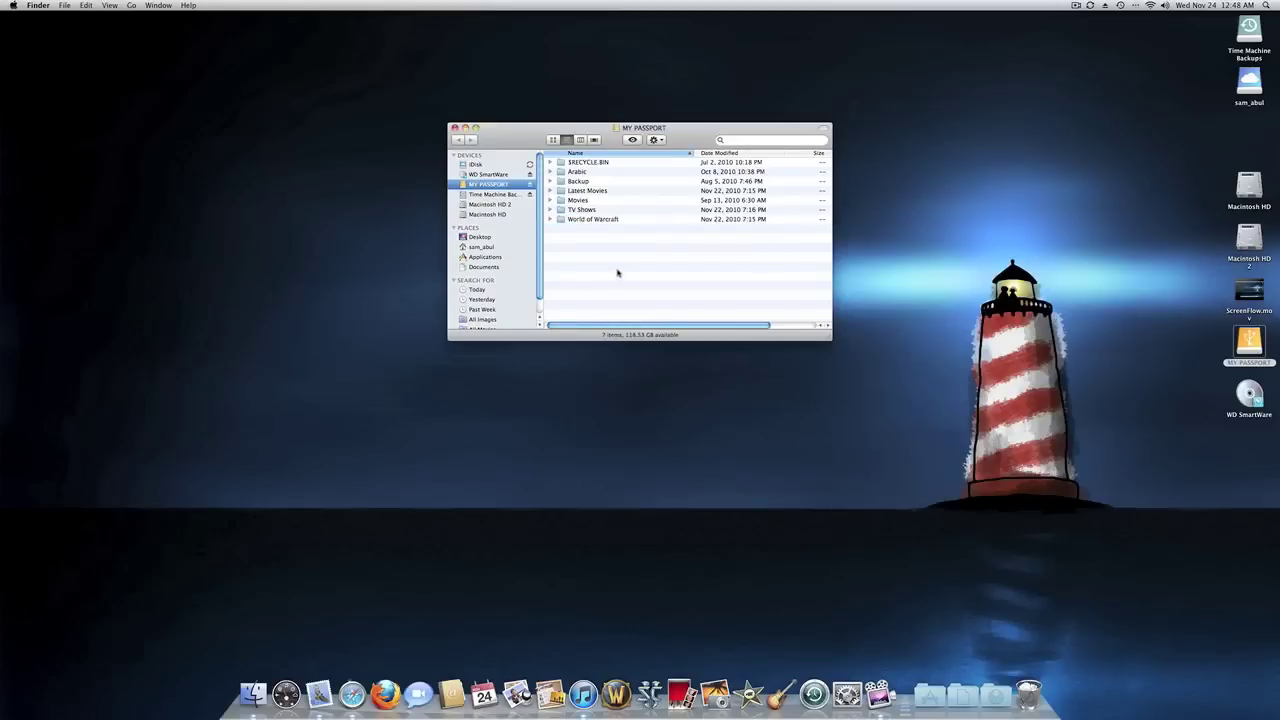
pyautogui.click(453, 131)
# - Launch World of Warcraft to check its update status, view the installed applications, and close the launcher
pyautogui.click(616, 692)
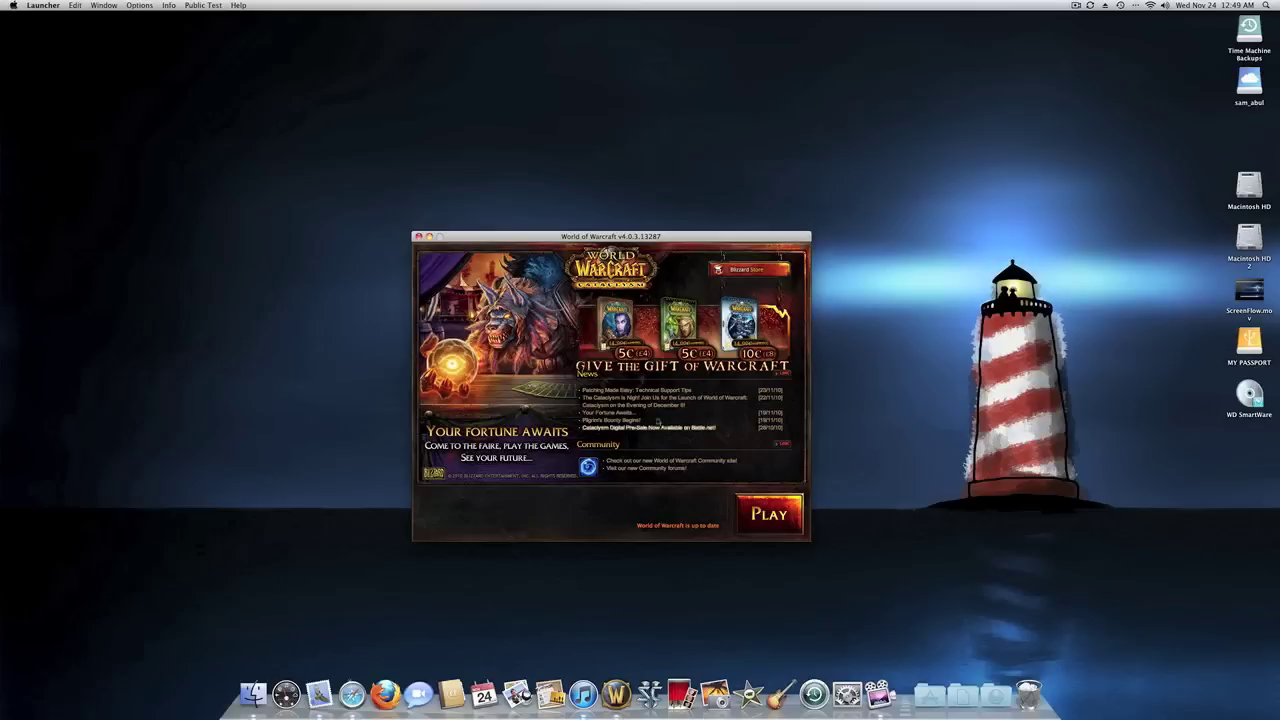
pyautogui.moveTo(690, 241); pyautogui.dragTo(740, 193)
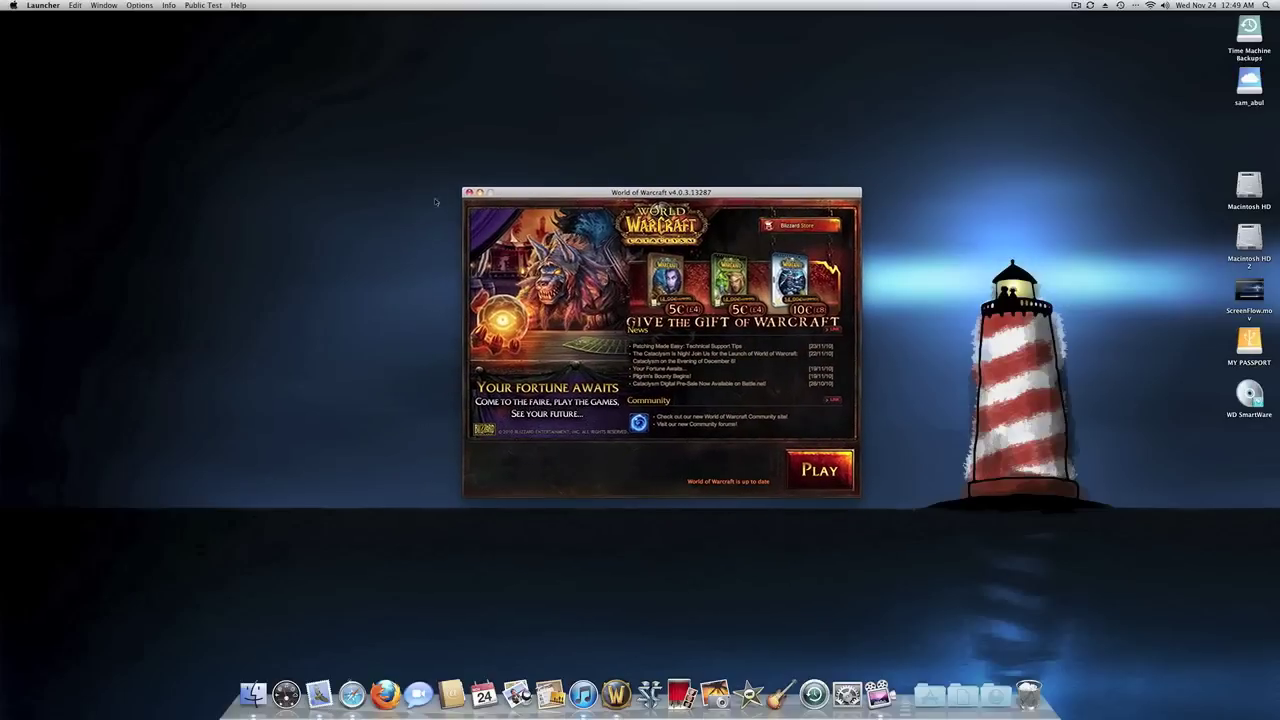
pyautogui.click(930, 694)
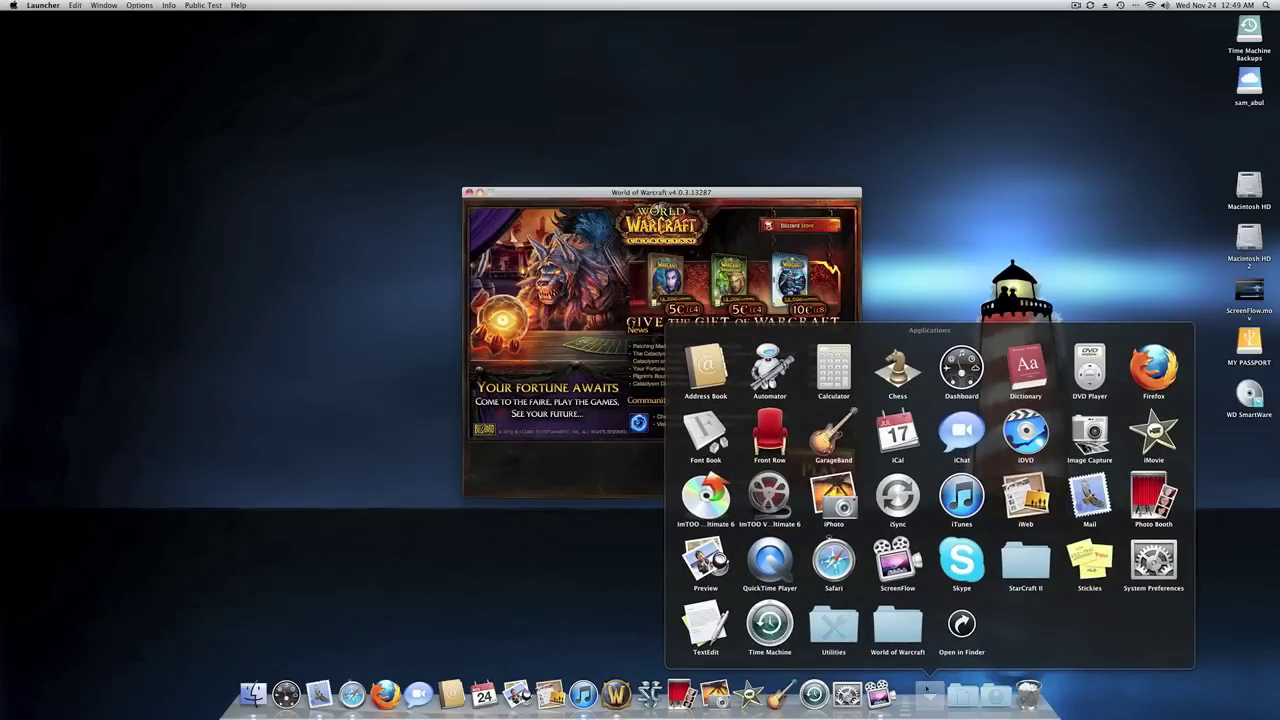
pyautogui.click(1009, 619)
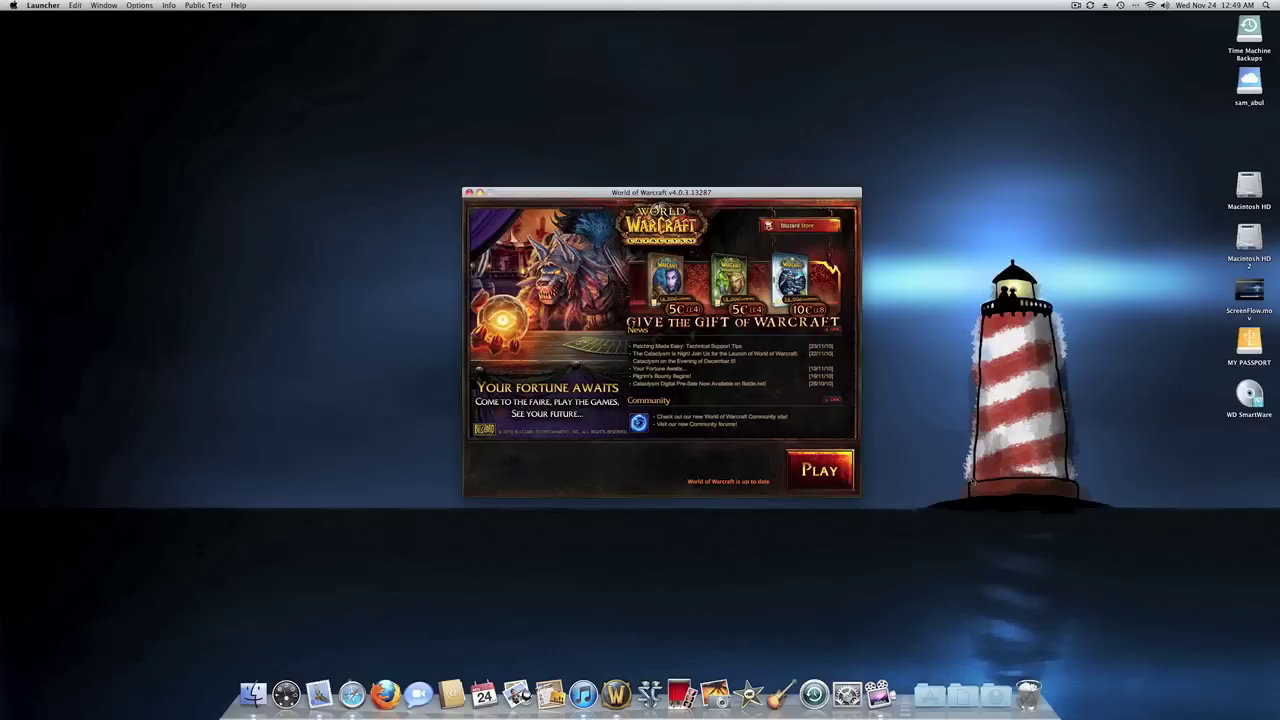
pyautogui.moveTo(722, 197); pyautogui.dragTo(722, 191)
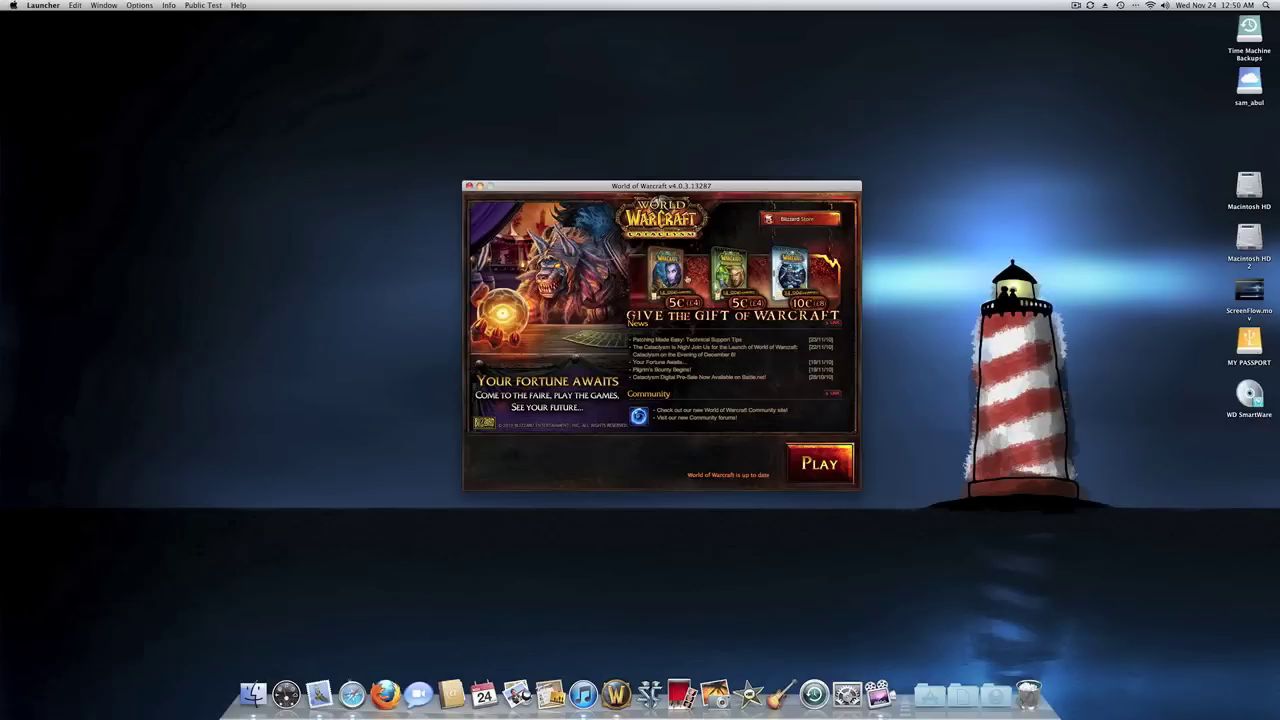
pyautogui.click(470, 187)
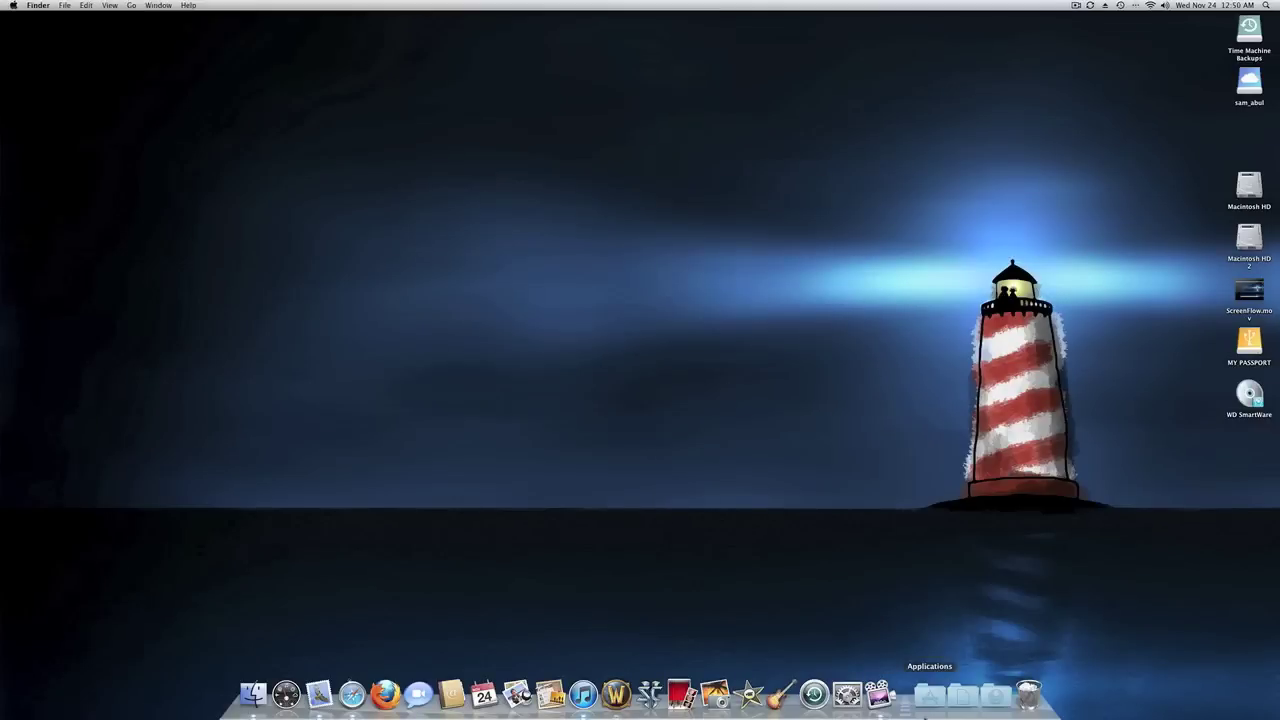